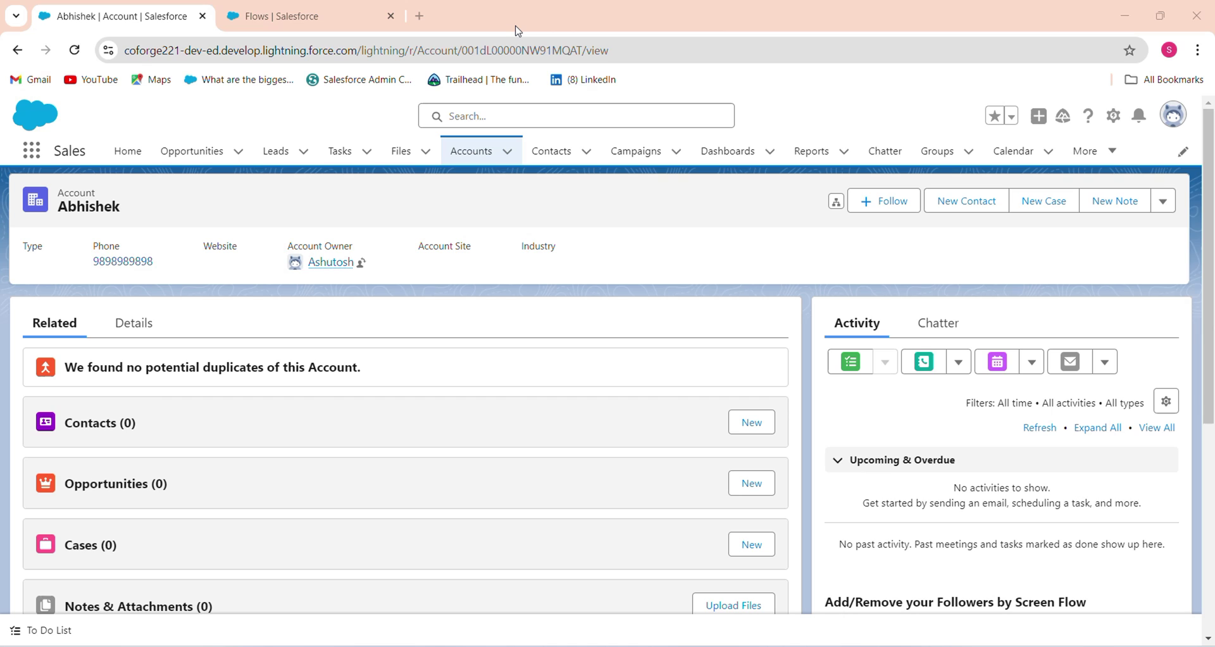
Switch to the Flows | Salesforce tab to reach Flow Builder's New Flow dialog
{"action": "left_click", "coordinate": [370, 6]}
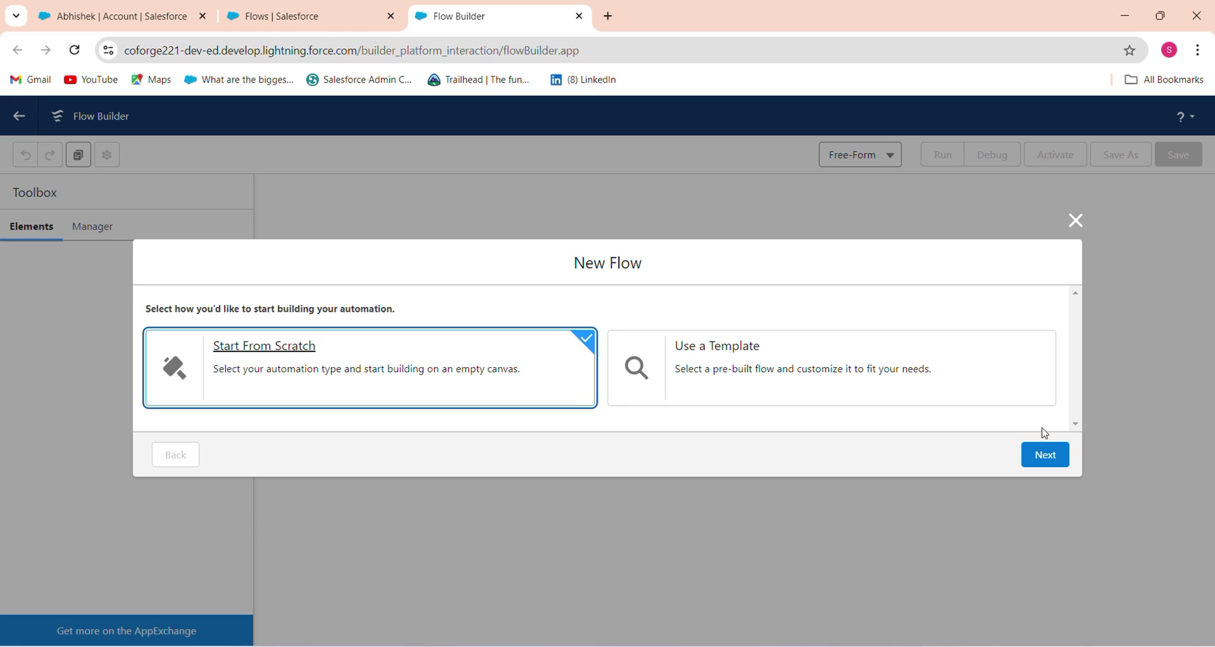
Create a new Screen Flow from scratch and add a Screen element to it
{"action": "left_click", "coordinate": [1045, 455]}
{"action": "left_click", "coordinate": [1039, 560]}
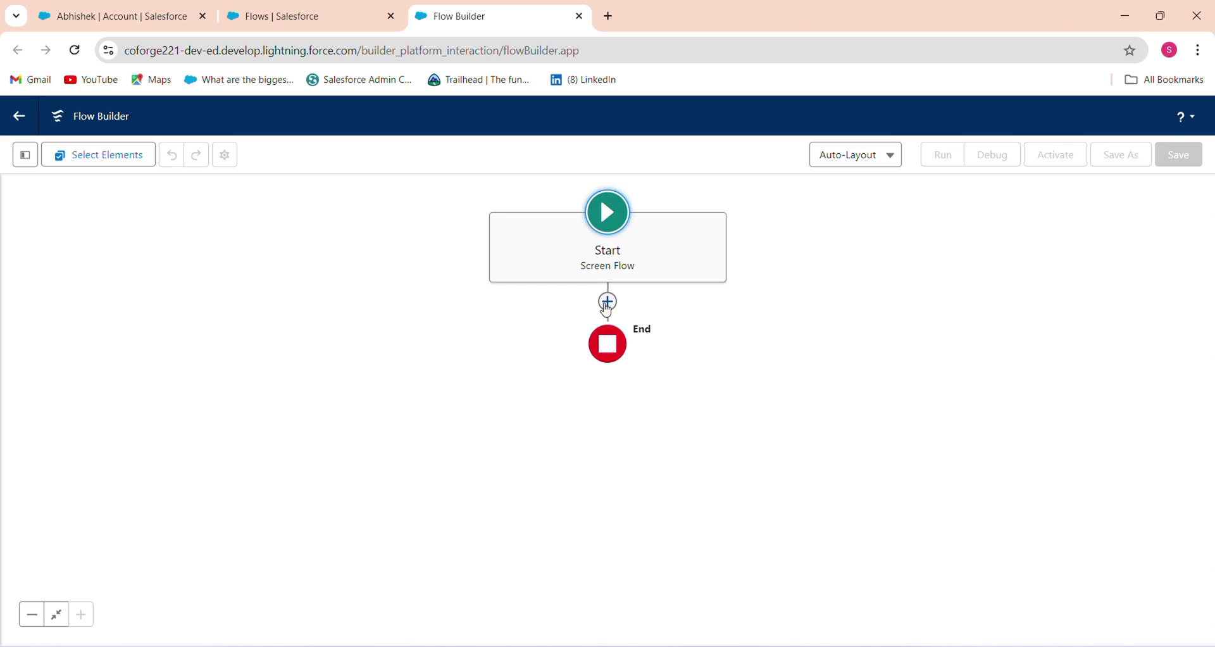
{"action": "left_click", "coordinate": [608, 307]}
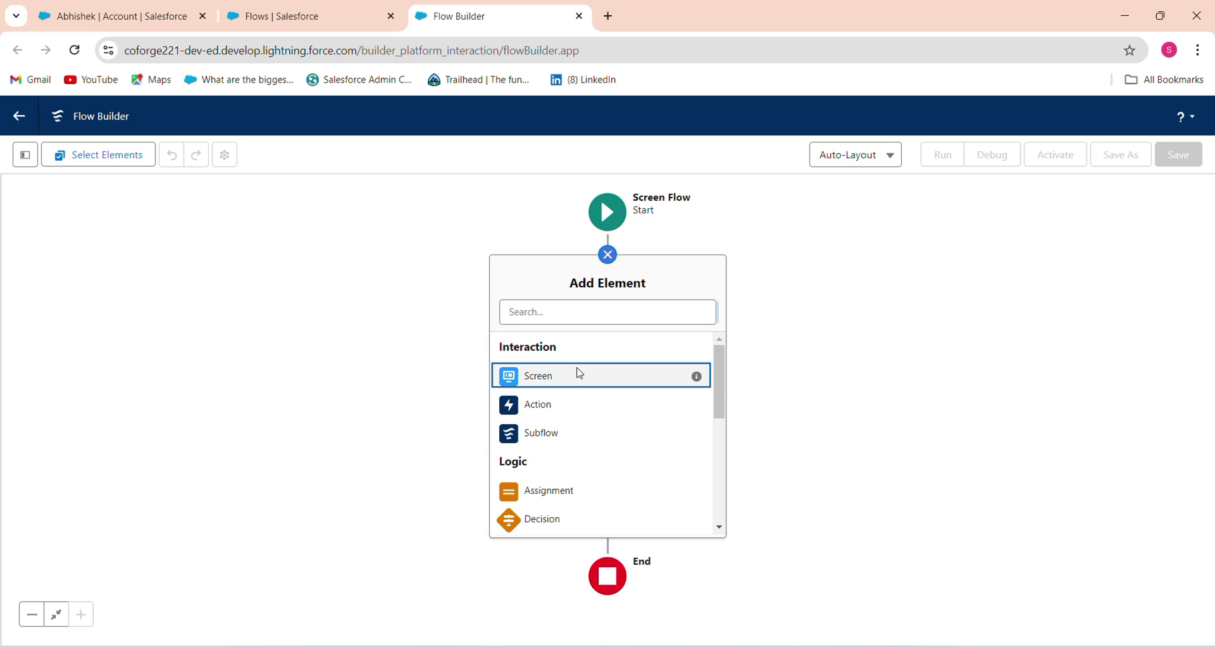
{"action": "left_click", "coordinate": [578, 373]}
Label the screen 'Validation Input' so its API name becomes Validation_Input
{"action": "left_click", "coordinate": [933, 293]}
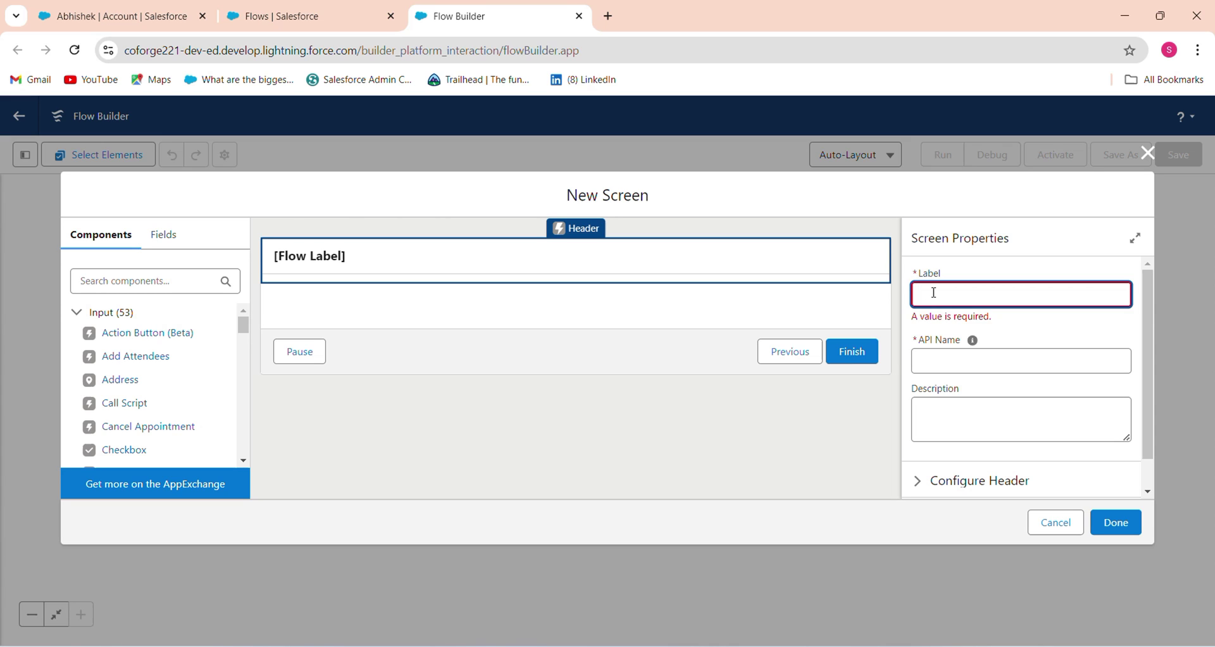
{"action": "type", "text": "Validation Input"}
{"action": "key", "text": "Tab"}
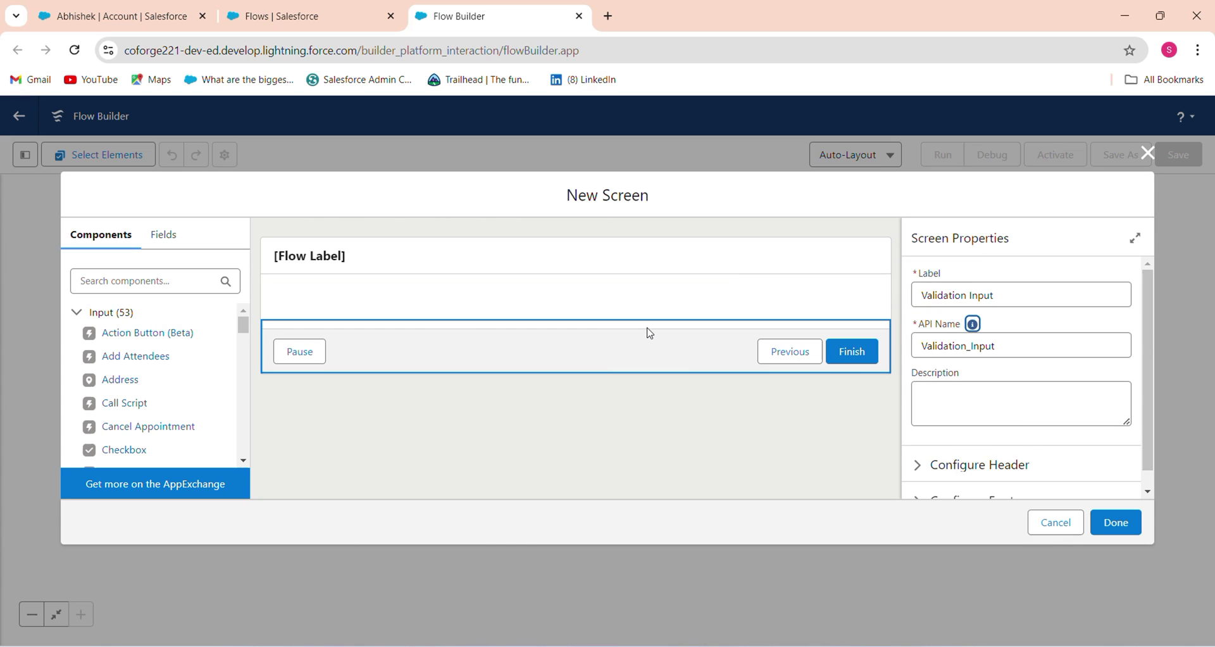
{"action": "left_click", "coordinate": [154, 289]}
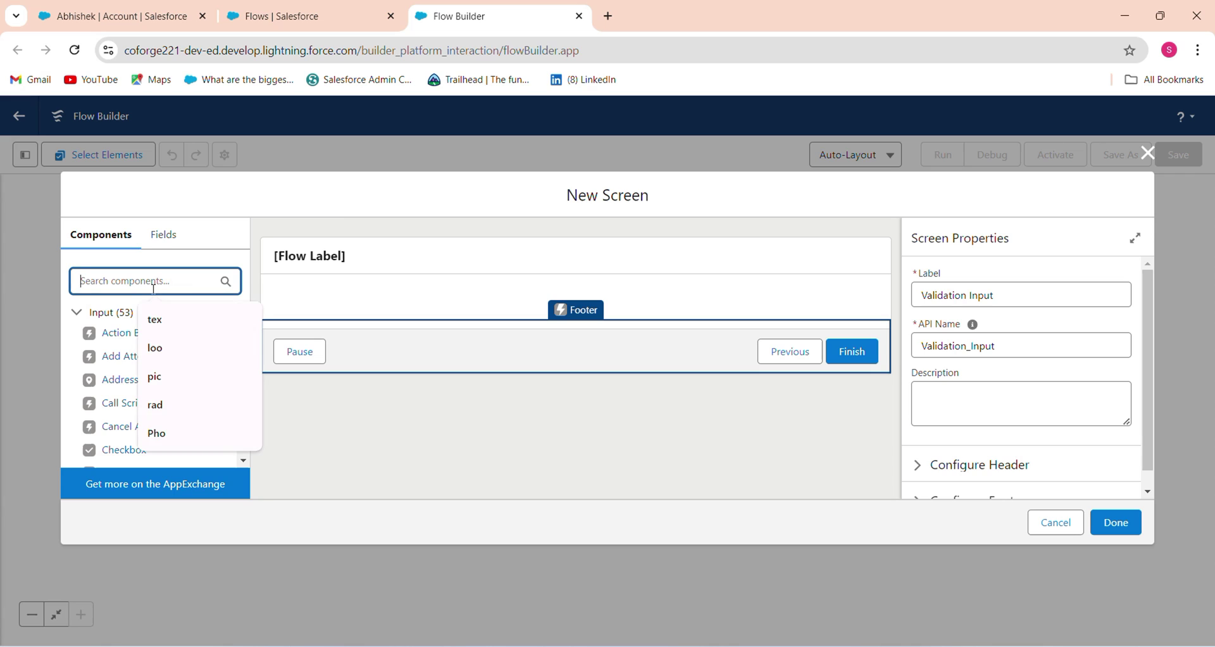
Add a required Text input labelled 'Full Name' (API name Full_Name) to the screen
{"action": "type", "text": "tex"}
{"action": "left_click_drag", "start_coordinate": [122, 363], "coordinate": [391, 312]}
{"action": "left_click", "coordinate": [978, 295]}
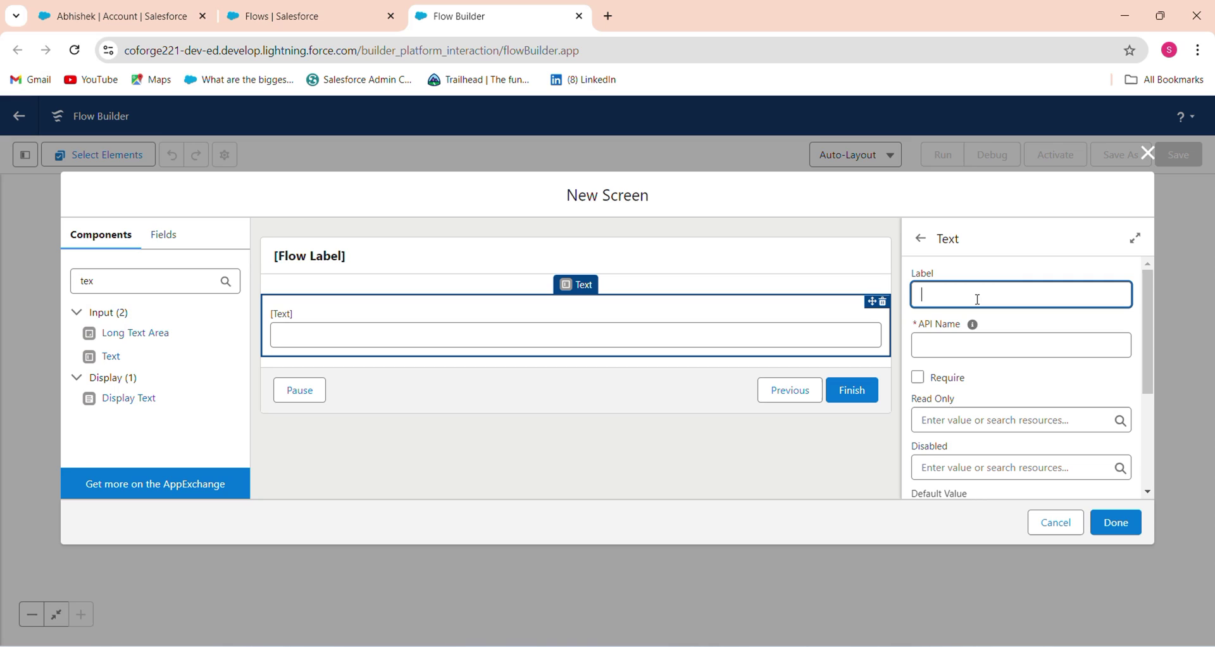
{"action": "type", "text": "FullName"}
{"action": "key", "text": "BackSpace"}
{"action": "key", "text": "BackSpace"}
{"action": "key", "text": "BackSpace"}
{"action": "key", "text": "BackSpace"}
{"action": "type", "text": "Name"}
{"action": "left_click", "coordinate": [973, 324]}
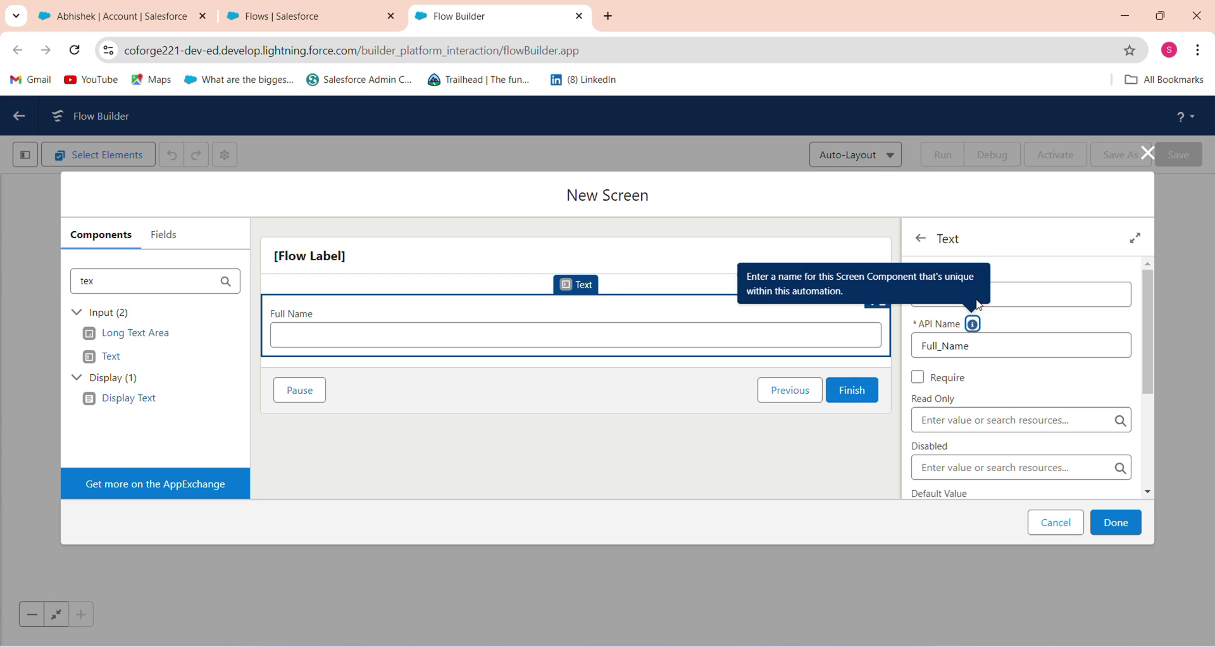
{"action": "left_click", "coordinate": [952, 383]}
Give the Full Name input the validation error message 'Name should be Alphabet Only'
{"action": "left_click_drag", "start_coordinate": [1147, 389], "coordinate": [1156, 494]}
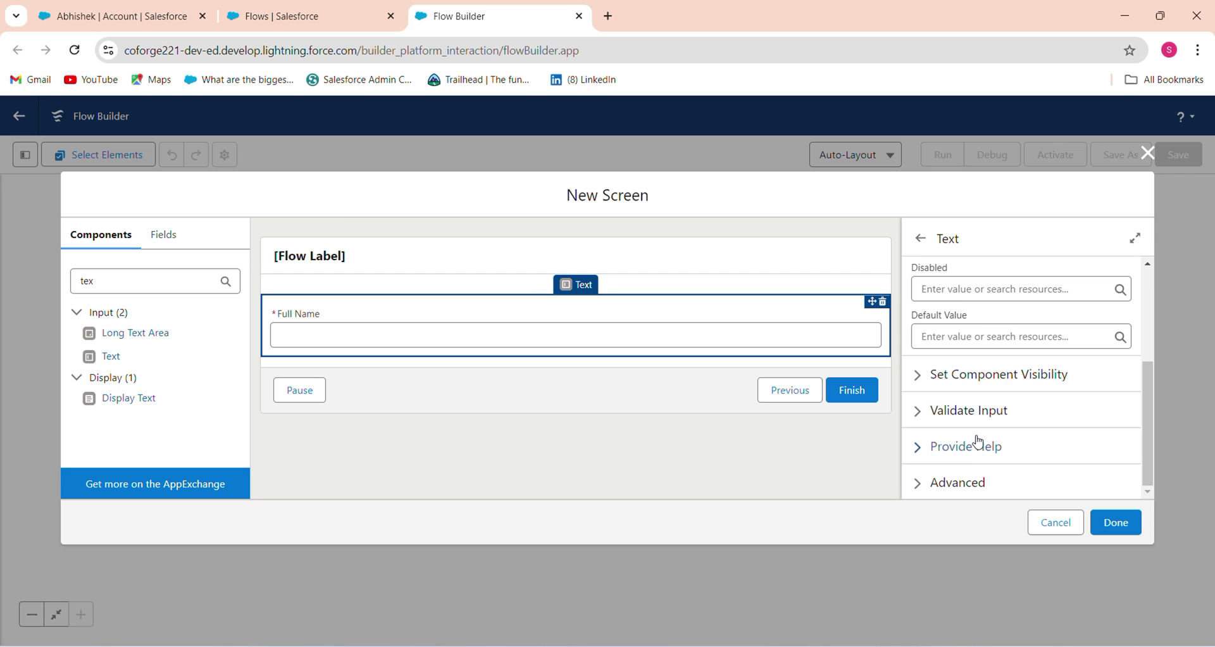
{"action": "left_click", "coordinate": [959, 418]}
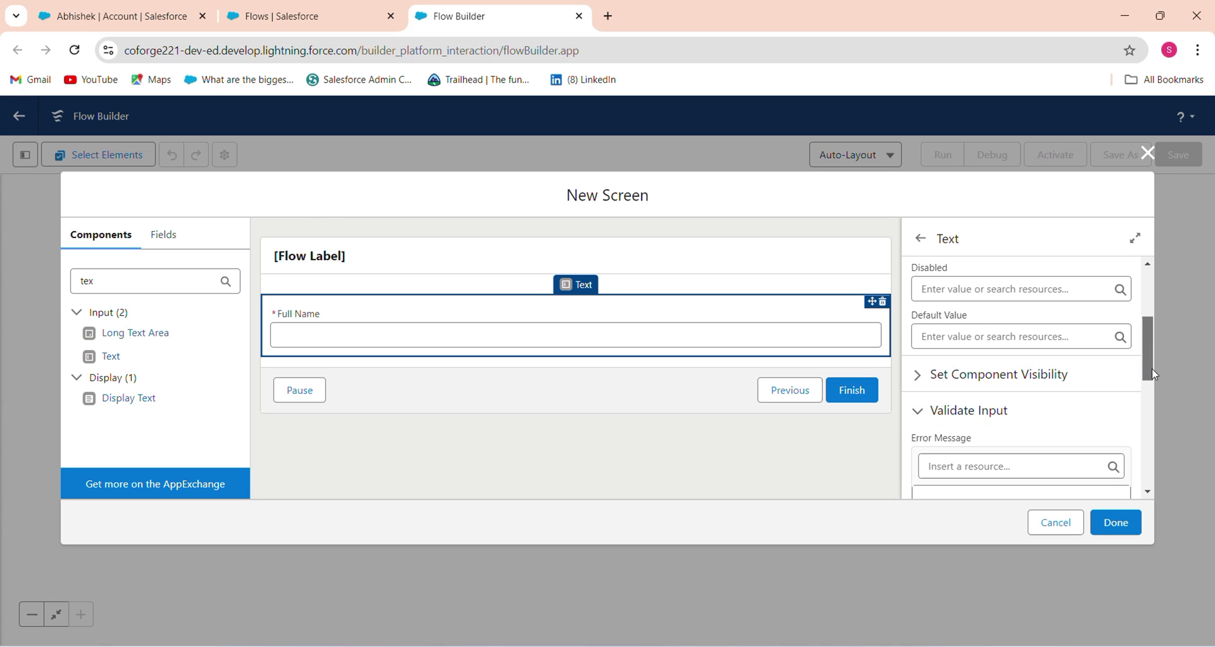
{"action": "scroll", "coordinate": [1151, 367], "scroll_direction": "down", "scroll_amount": 3}
{"action": "left_click", "coordinate": [960, 309]}
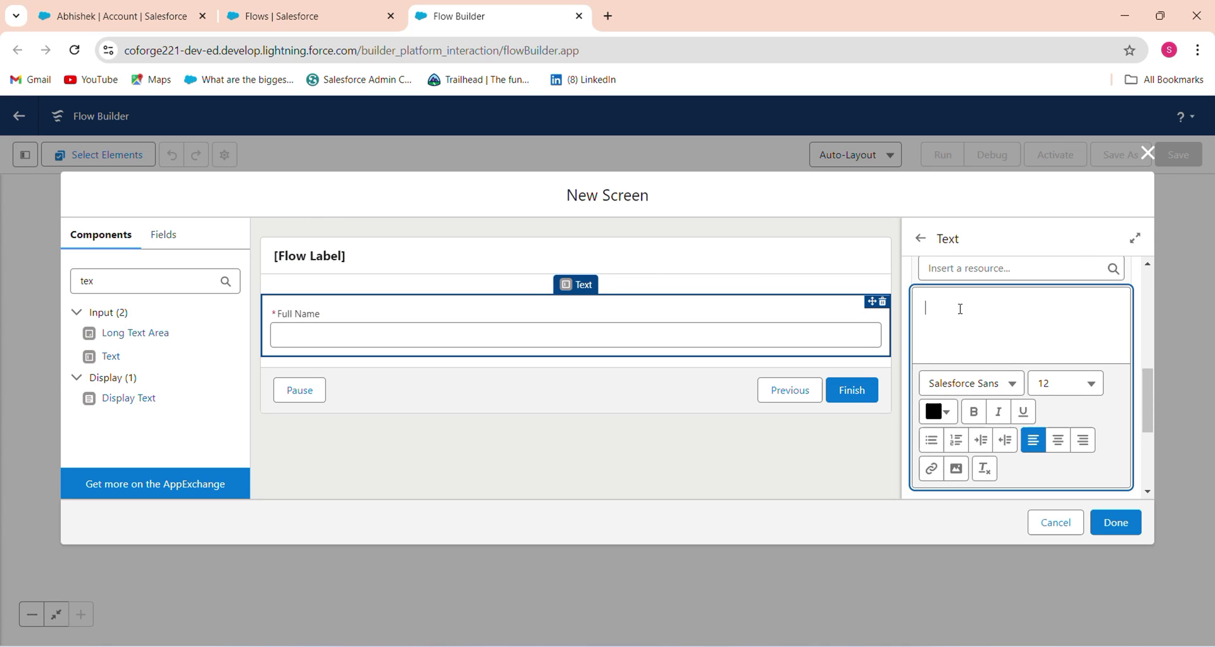
{"action": "type", "text": "Please"}
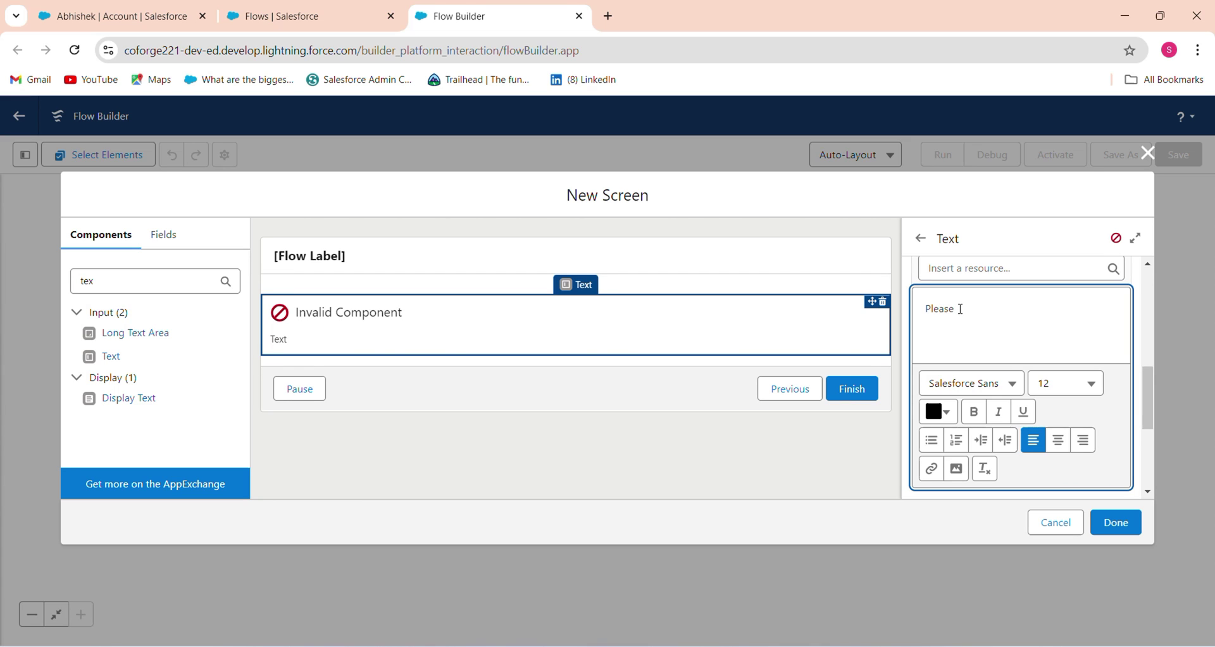
{"action": "key", "text": "BackSpace"}
{"action": "key", "text": "BackSpace"}
{"action": "key", "text": "BackSpace"}
{"action": "key", "text": "BackSpace"}
{"action": "key", "text": "BackSpace"}
{"action": "key", "text": "BackSpace"}
{"action": "key", "text": "BackSpace"}
{"action": "type", "text": "N"}
{"action": "key", "text": "BackSpace"}
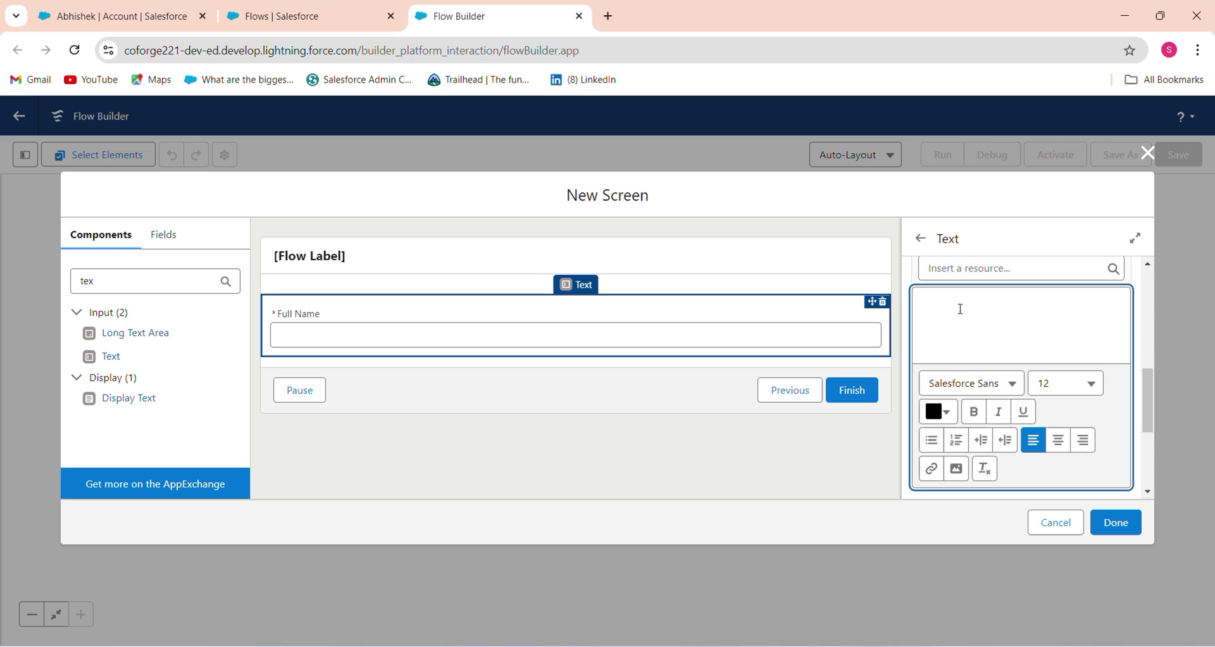
{"action": "type", "text": "Name s"}
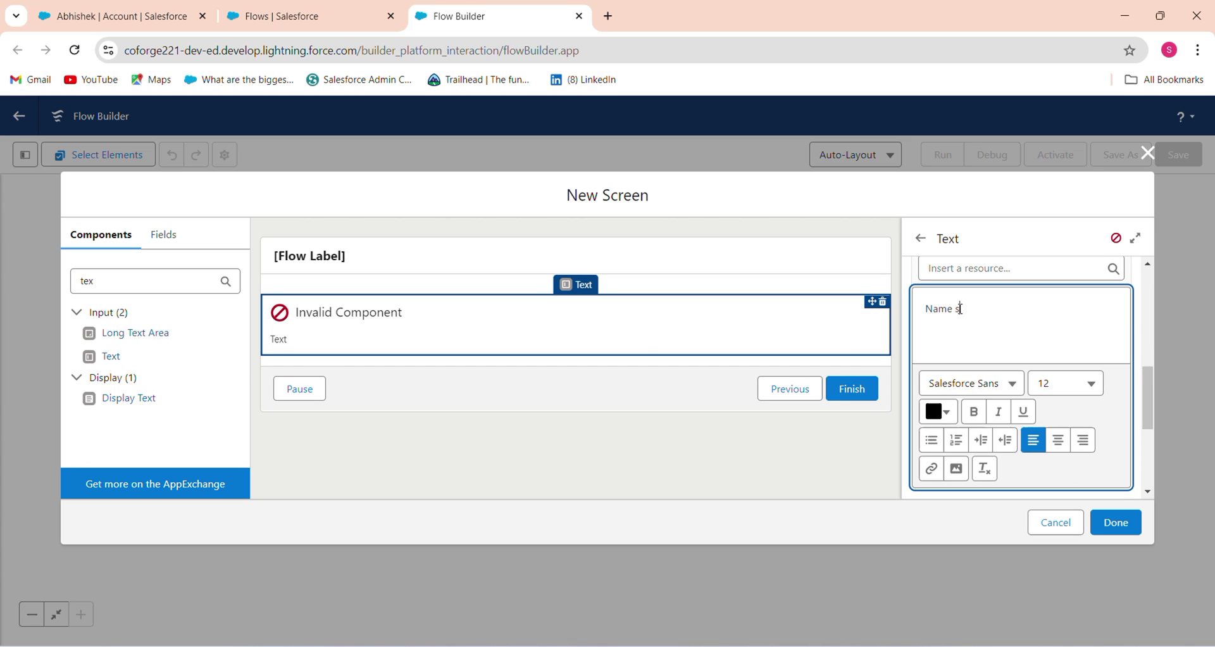
{"action": "type", "text": "hould be Alphabet Only"}
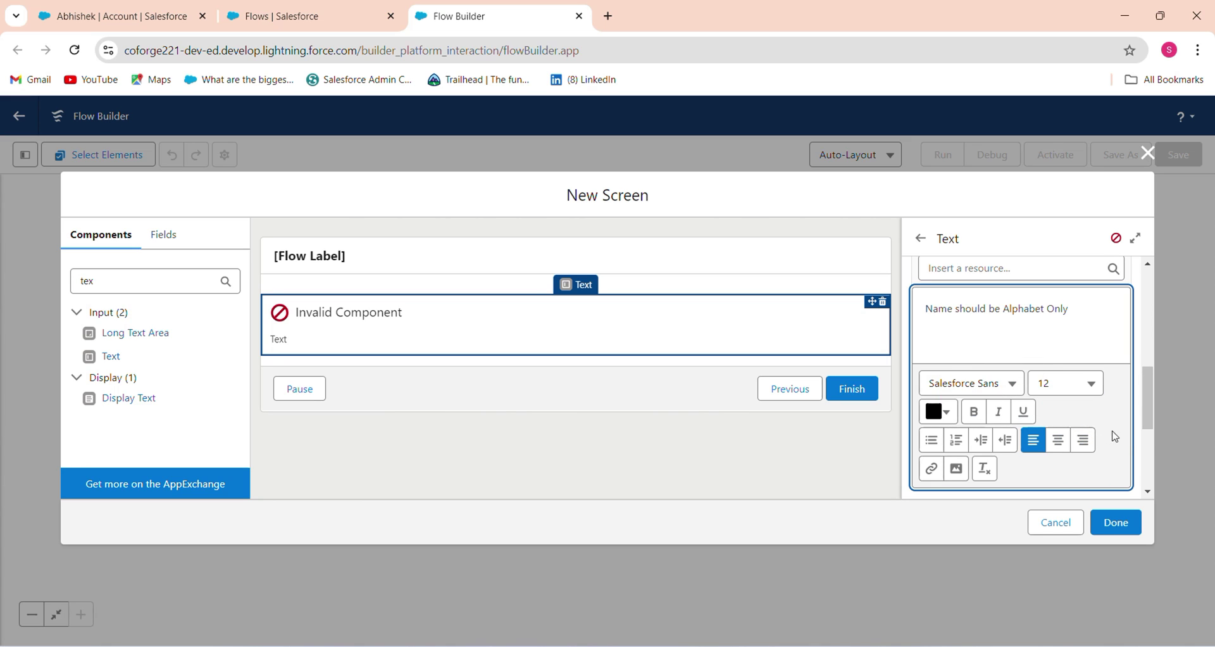
Copy the Full Name REGEX formula from the notes for the validation Formula box
{"action": "scroll", "coordinate": [1127, 462], "scroll_direction": "down", "scroll_amount": 3}
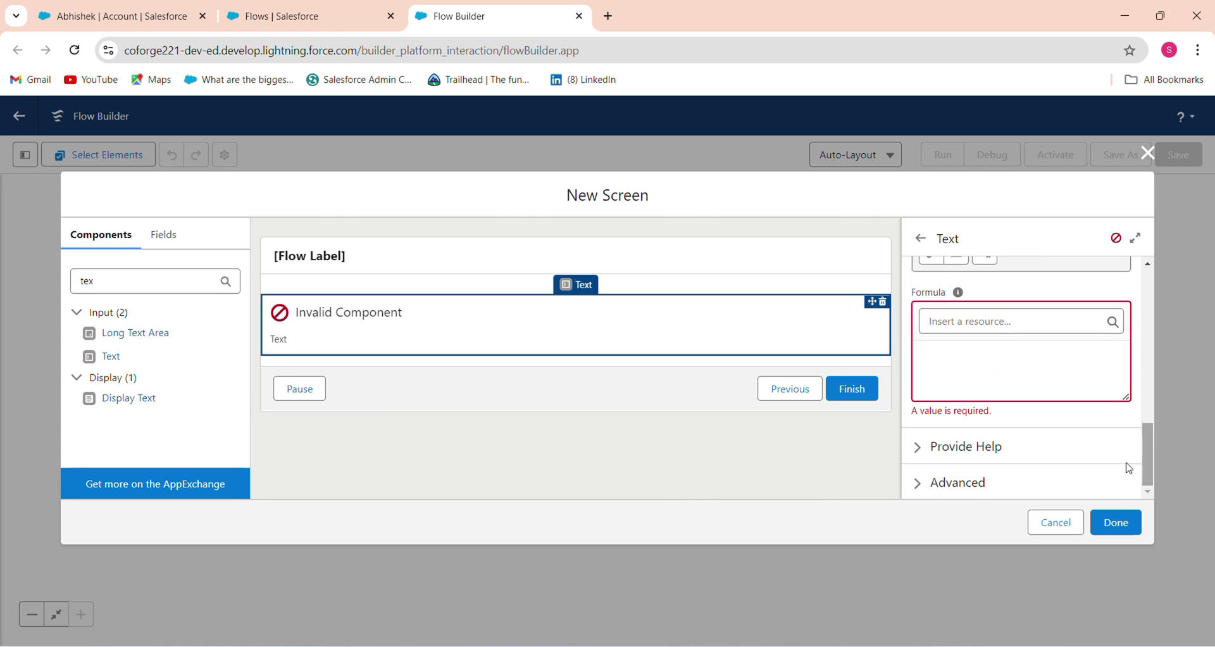
{"action": "left_click", "coordinate": [979, 354]}
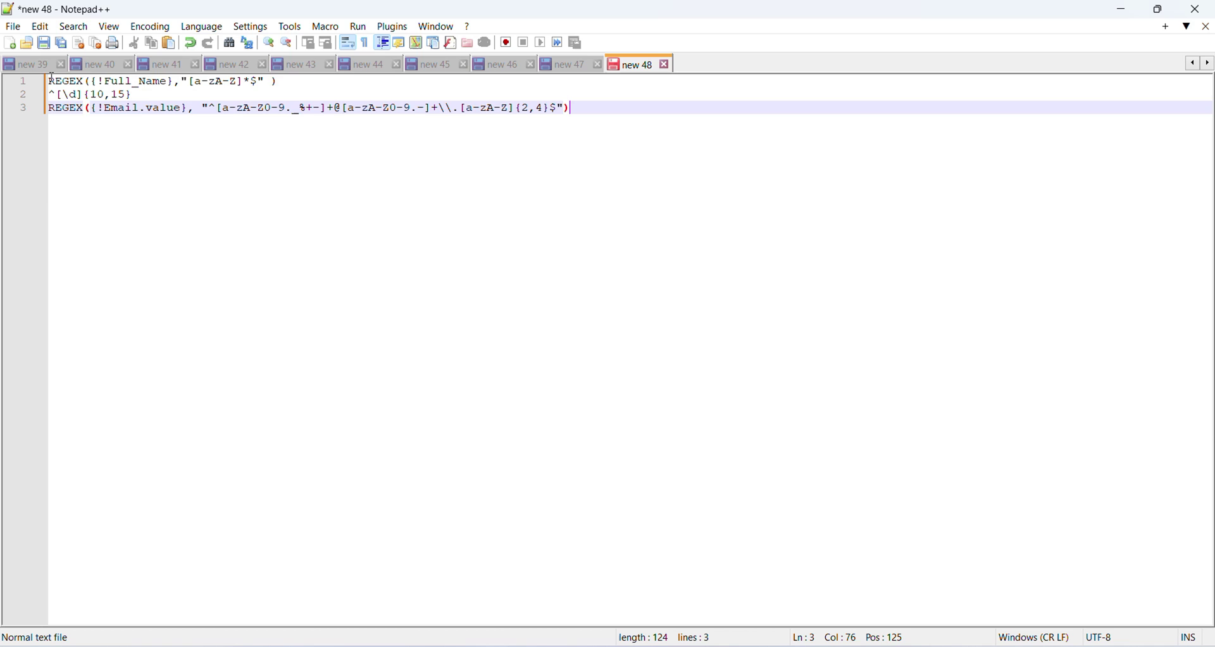
{"action": "left_click", "coordinate": [50, 81]}
{"action": "left_click_drag", "start_coordinate": [50, 81], "coordinate": [296, 76]}
{"action": "key", "text": "ctrl+c"}
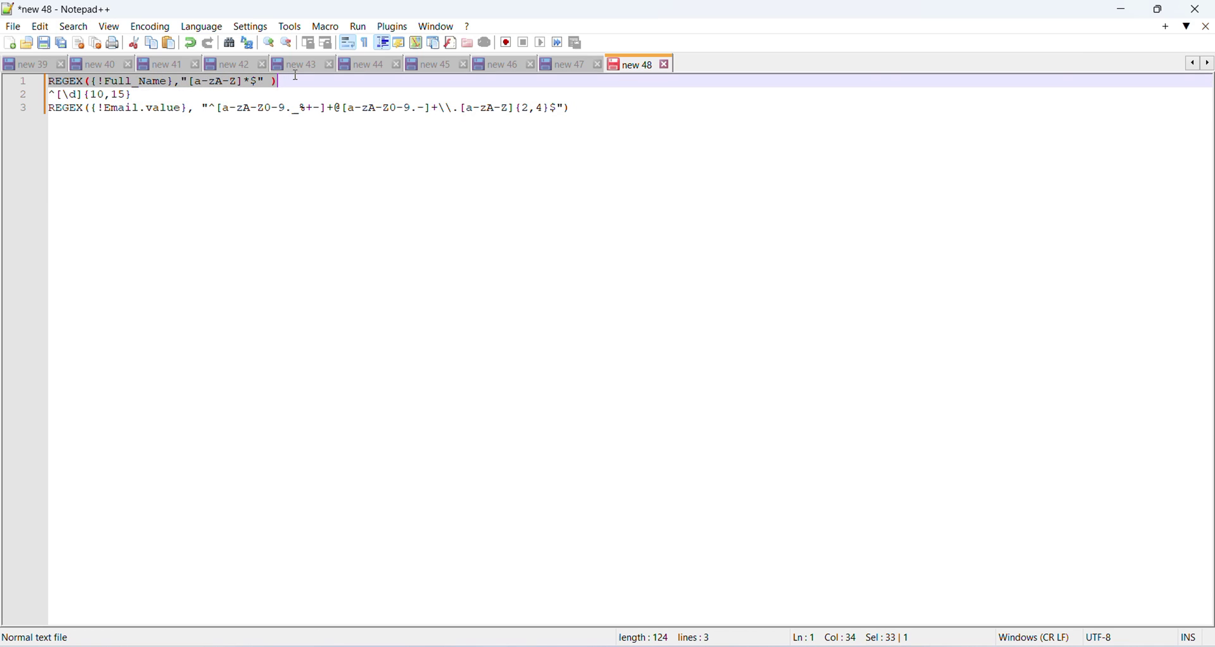
{"action": "left_click", "coordinate": [1124, 10]}
{"action": "left_click", "coordinate": [936, 386]}
Paste REGEX({!Full_Name},"[a-zA-Z]*$") as the Full Name validation formula and return to Screen Properties
{"action": "key", "text": "ctrl+v"}
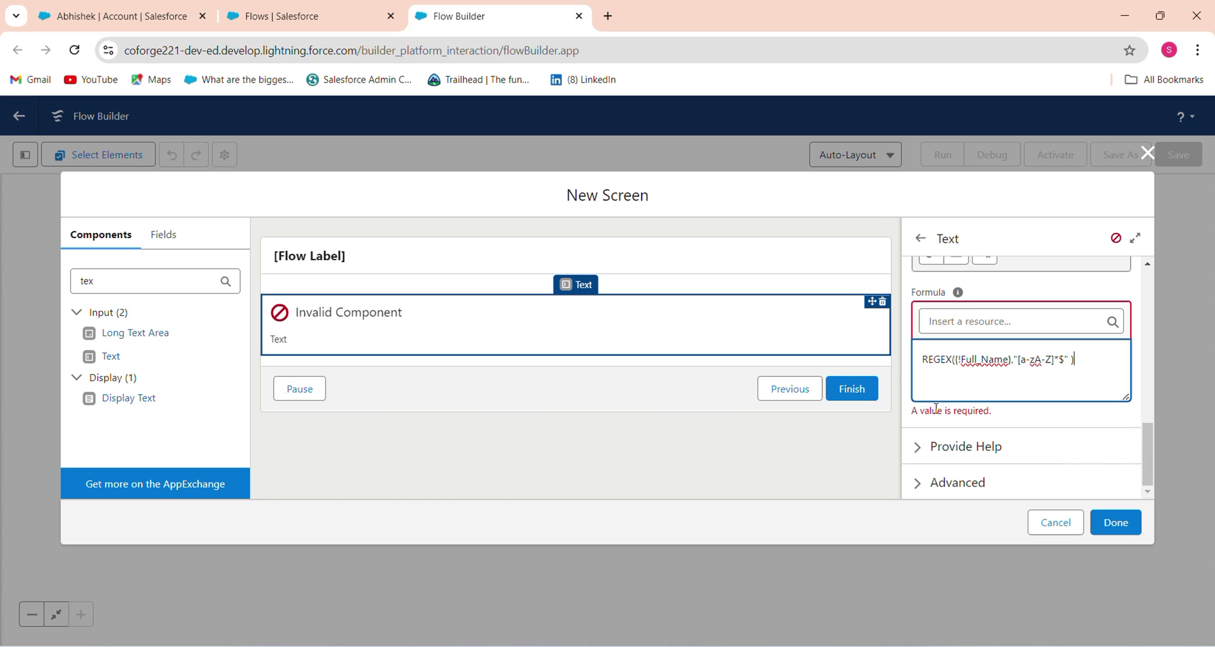
{"action": "left_click", "coordinate": [1053, 359]}
{"action": "left_click", "coordinate": [440, 438]}
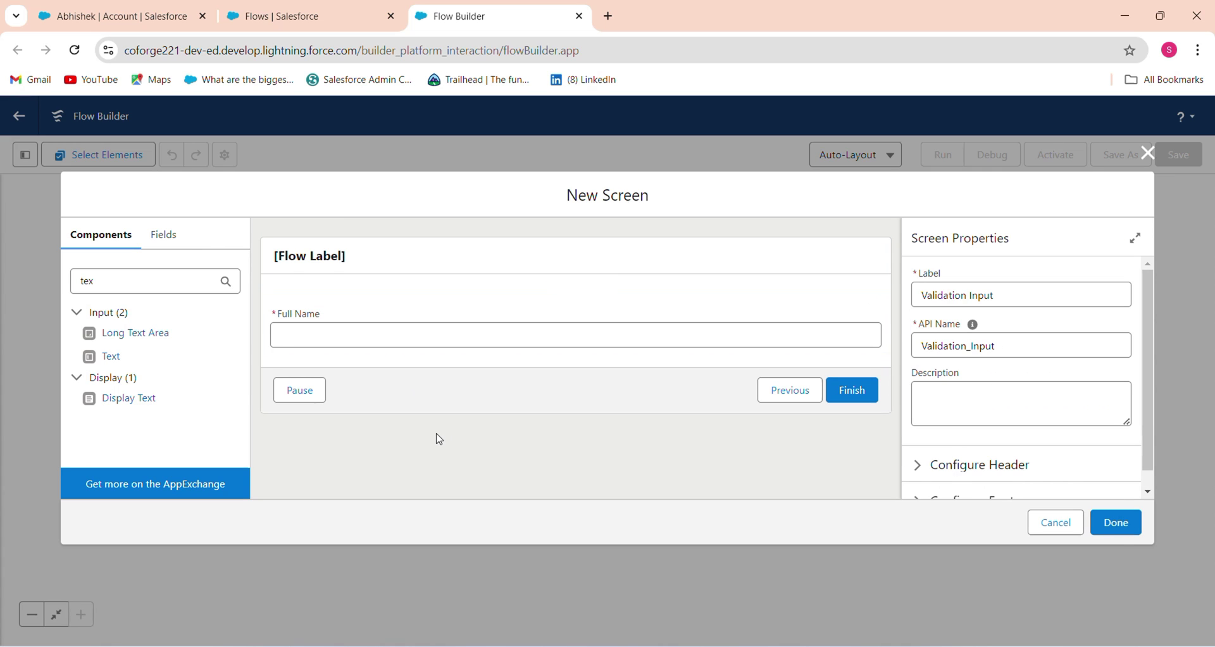
{"action": "left_click", "coordinate": [121, 279]}
Add a Phone input below Full Name with API name PhoneNumber
{"action": "key", "text": "BackSpace"}
{"action": "key", "text": "BackSpace"}
{"action": "key", "text": "BackSpace"}
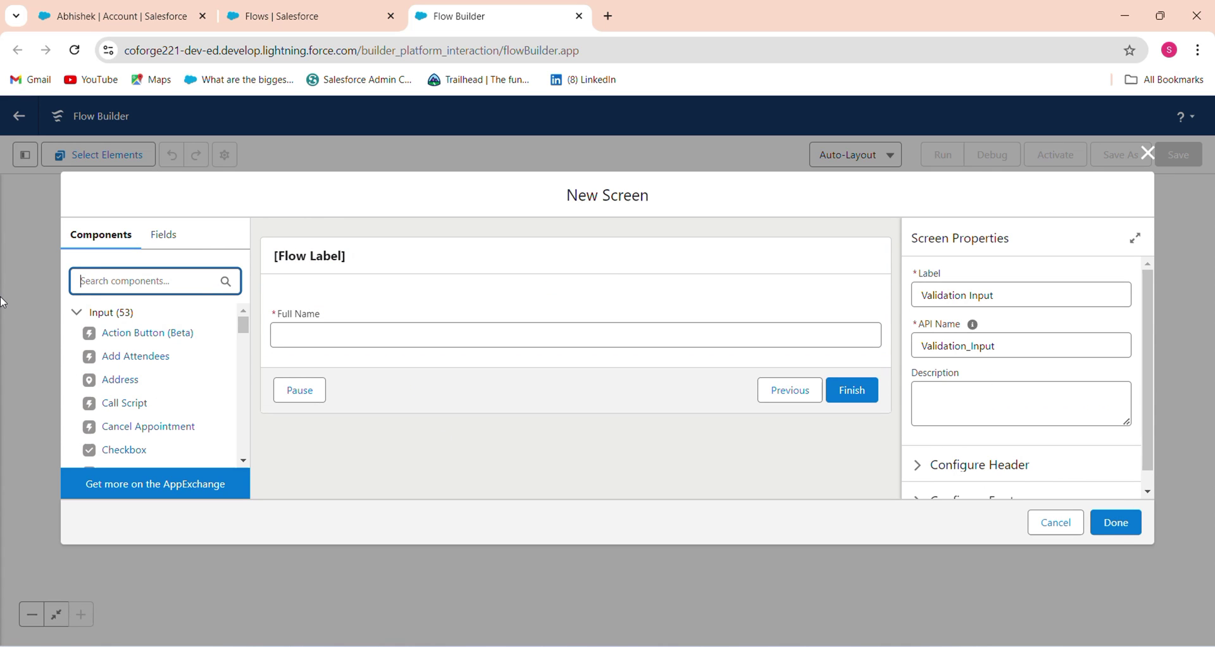
{"action": "type", "text": "pho"}
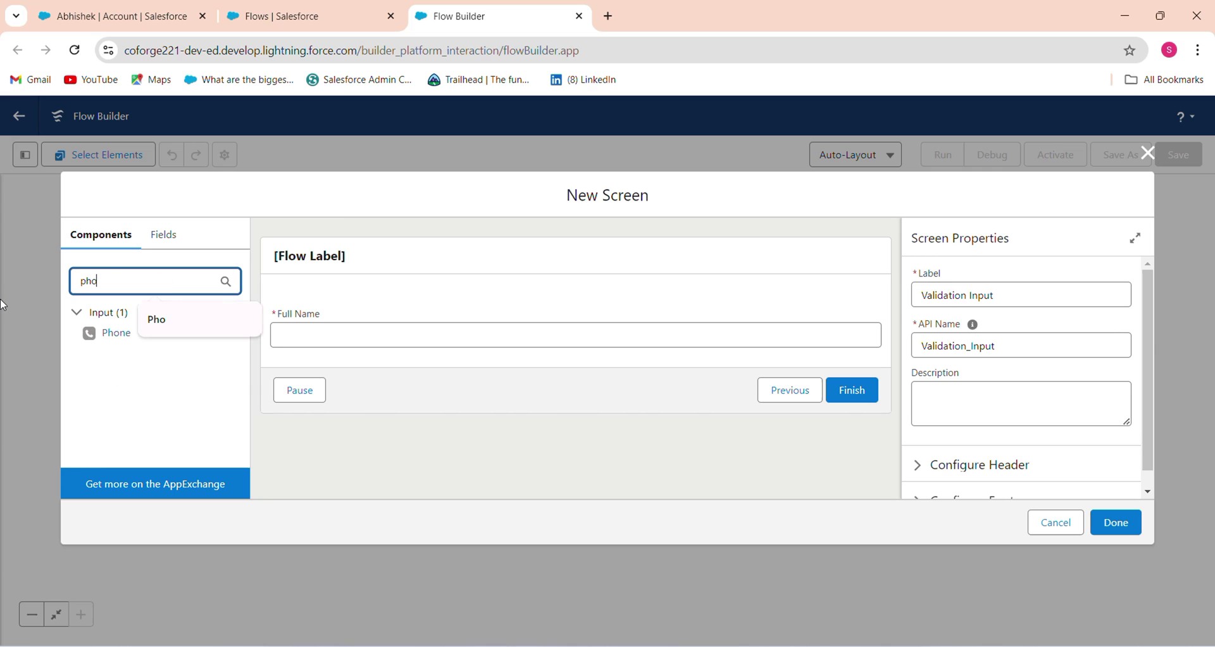
{"action": "left_click_drag", "start_coordinate": [108, 332], "coordinate": [393, 352]}
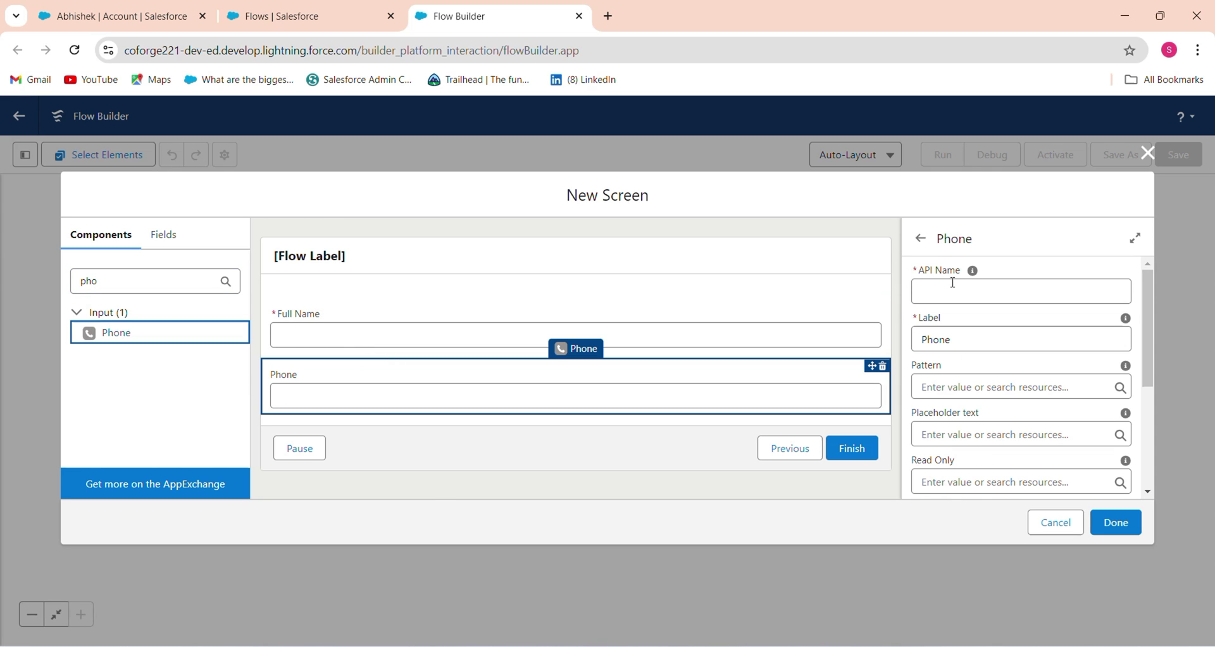
{"action": "left_click", "coordinate": [953, 282]}
{"action": "type", "text": "Phone"}
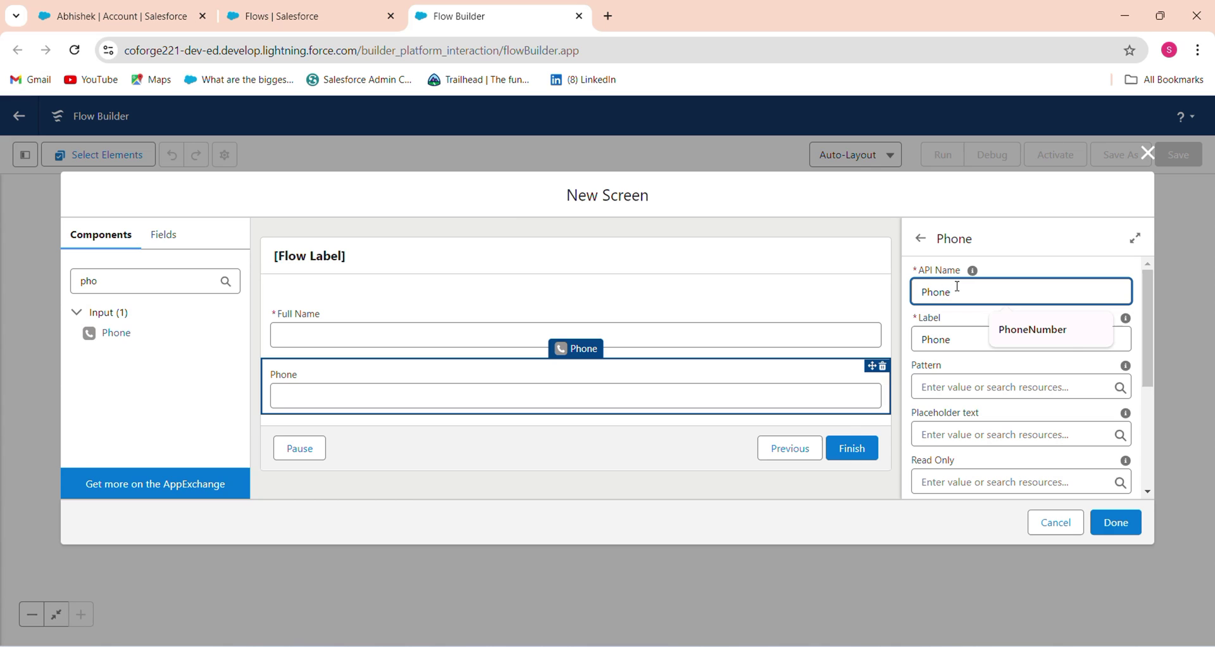
{"action": "left_click", "coordinate": [1038, 333]}
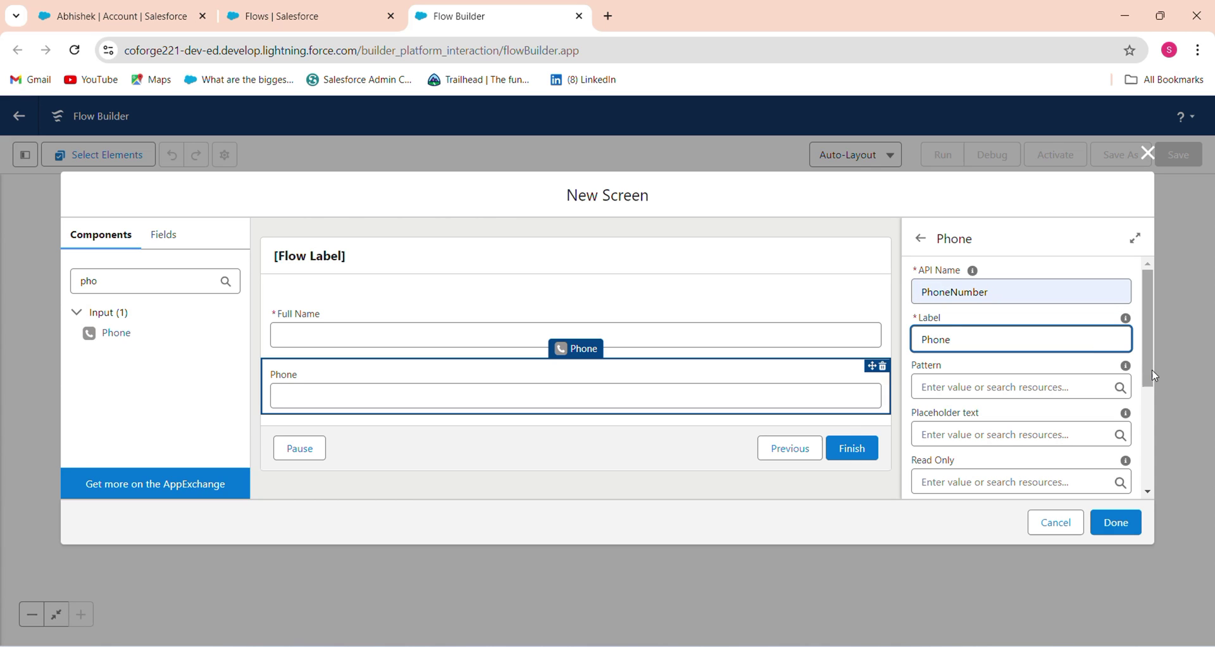
Expand the Phone input's validation and copy the phone-number pattern from the notes
{"action": "scroll", "coordinate": [1139, 496], "scroll_direction": "down", "scroll_amount": 5}
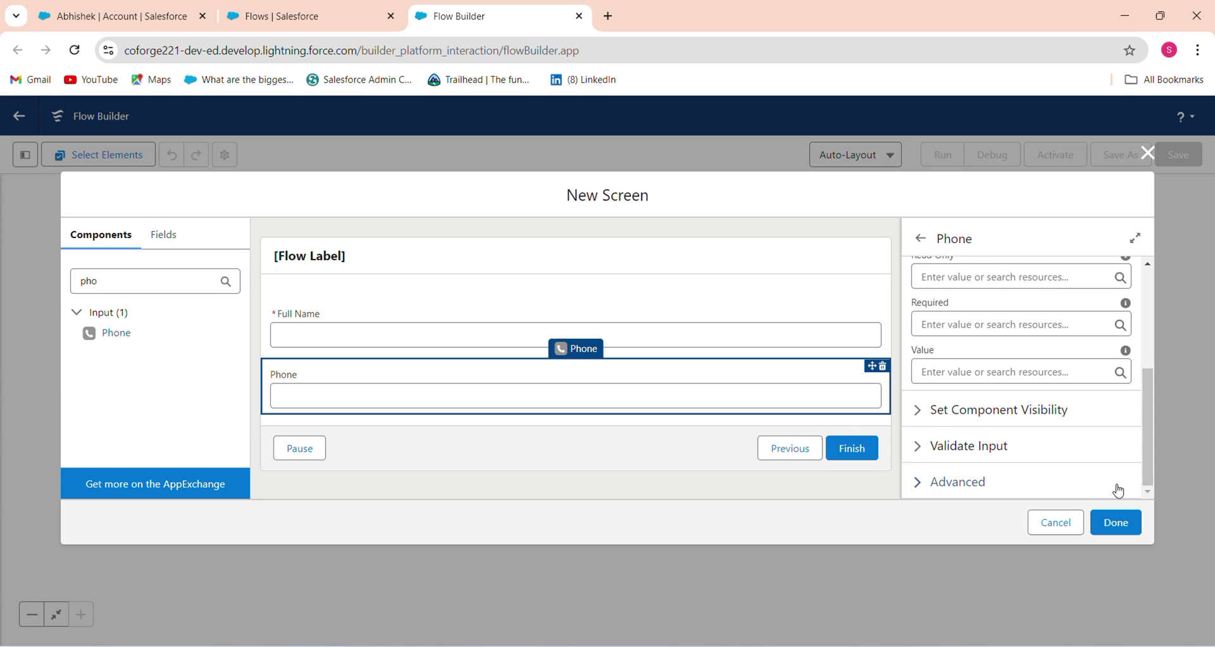
{"action": "left_click", "coordinate": [927, 450]}
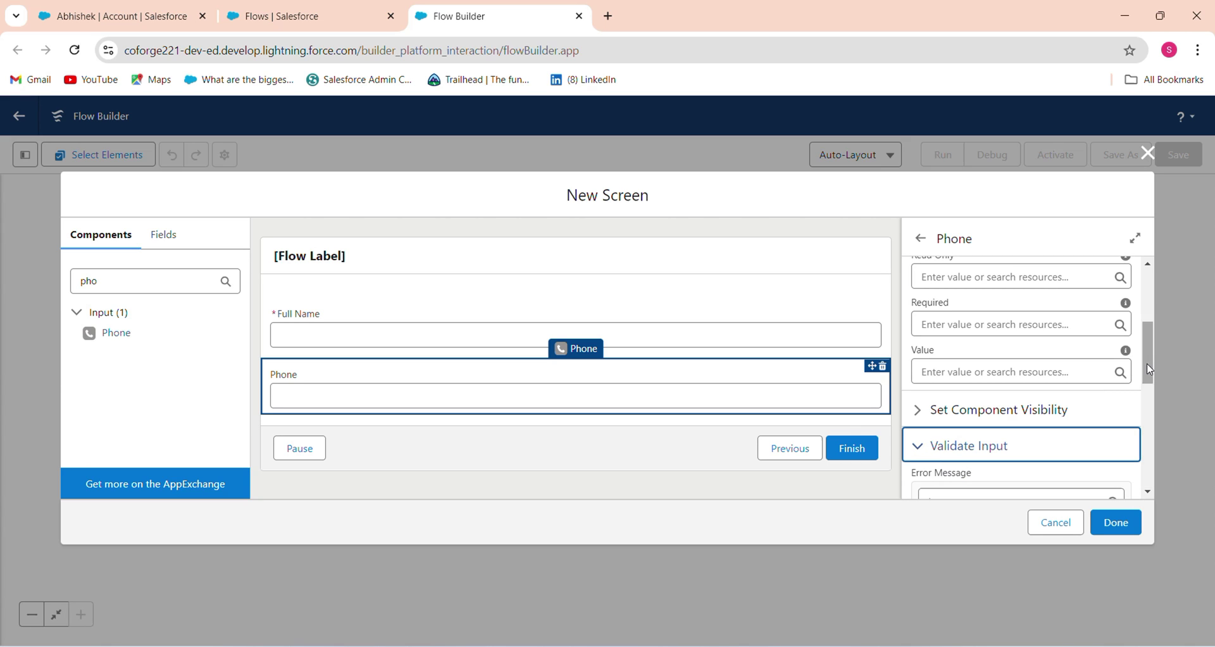
{"action": "left_click_drag", "start_coordinate": [1148, 352], "coordinate": [1166, 301]}
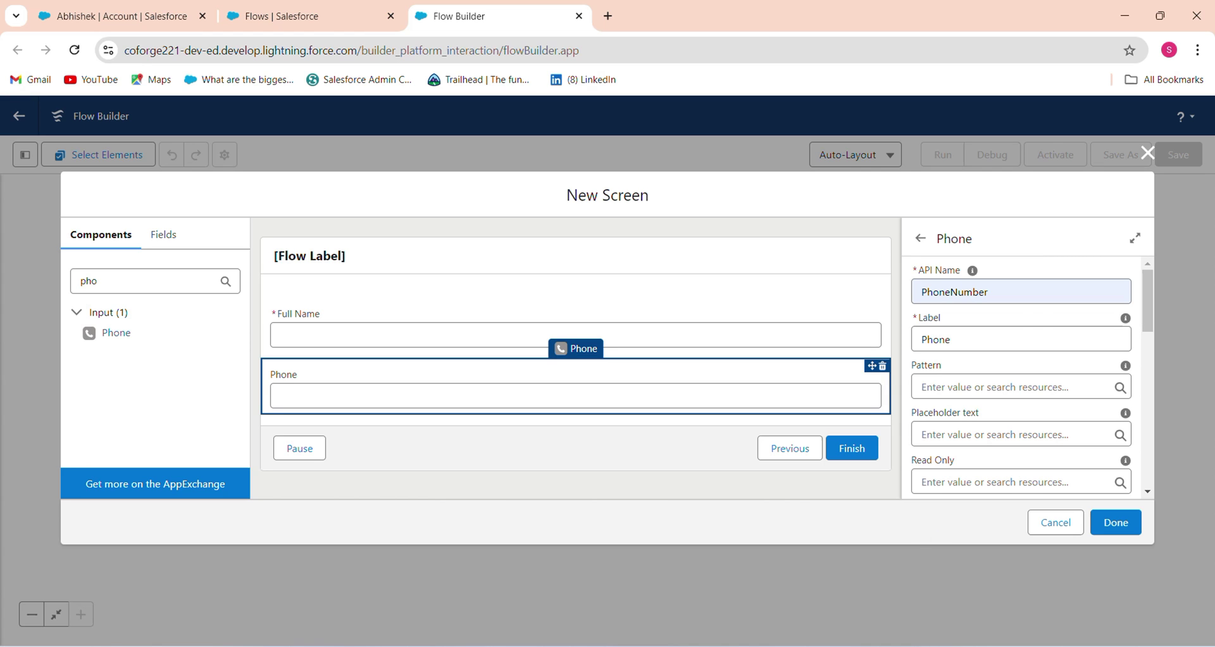
{"action": "key", "text": "alt+Tab"}
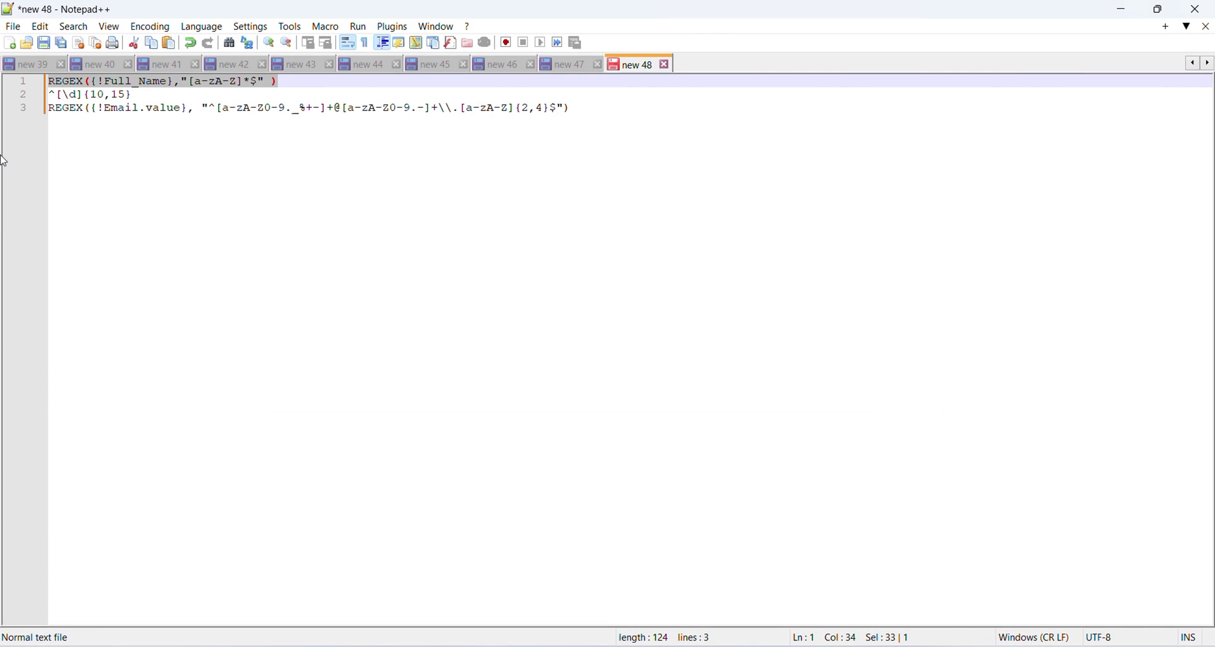
{"action": "left_click_drag", "start_coordinate": [134, 95], "coordinate": [35, 101]}
{"action": "key", "text": "ctrl+c"}
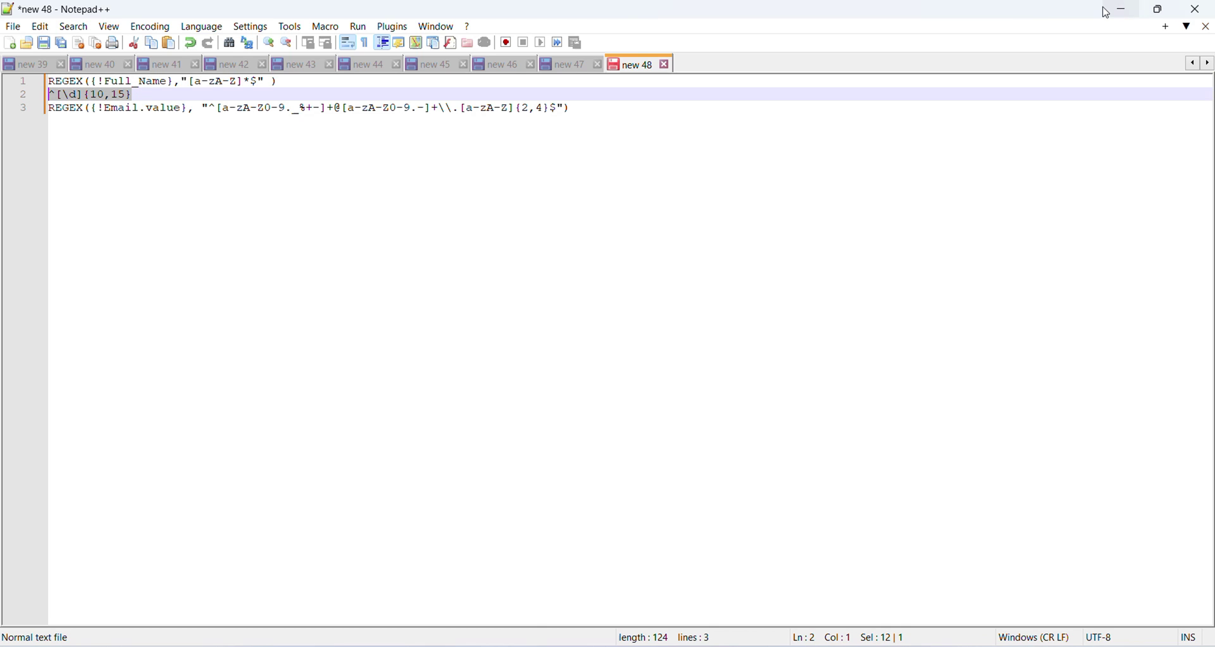
{"action": "left_click", "coordinate": [1123, 9]}
{"action": "left_click", "coordinate": [958, 386]}
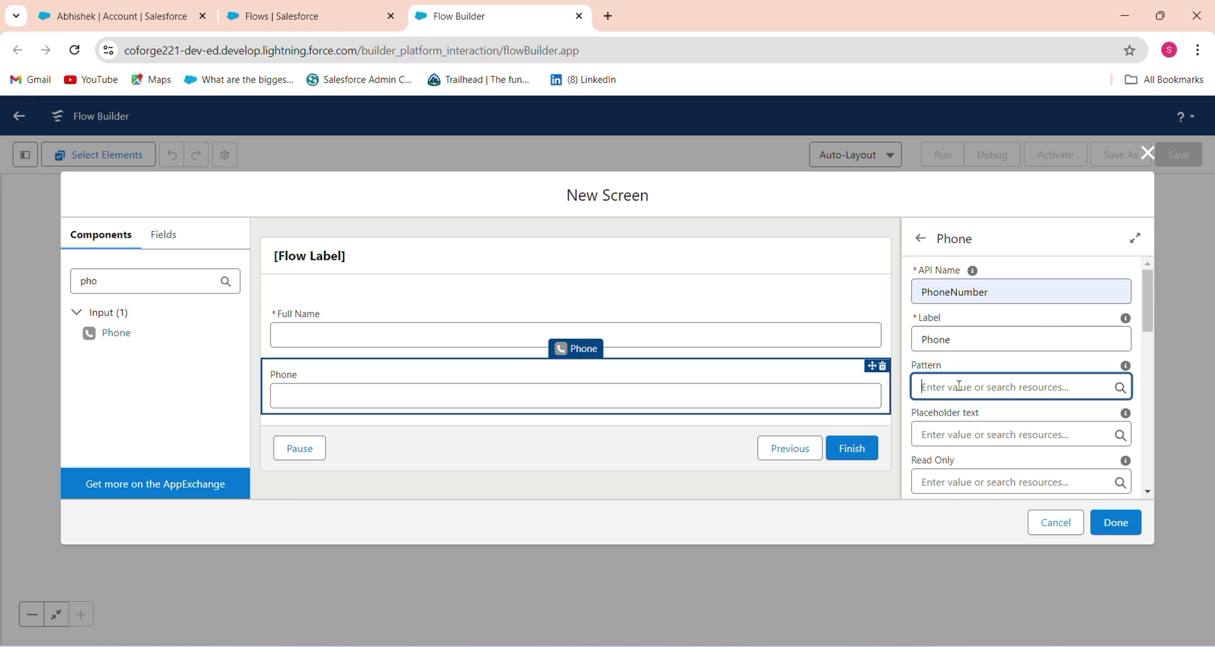
Give the Phone input the pattern ^[\d]{10,15} and set Required to $GlobalConstant.True
{"action": "key", "text": "ctrl+v"}
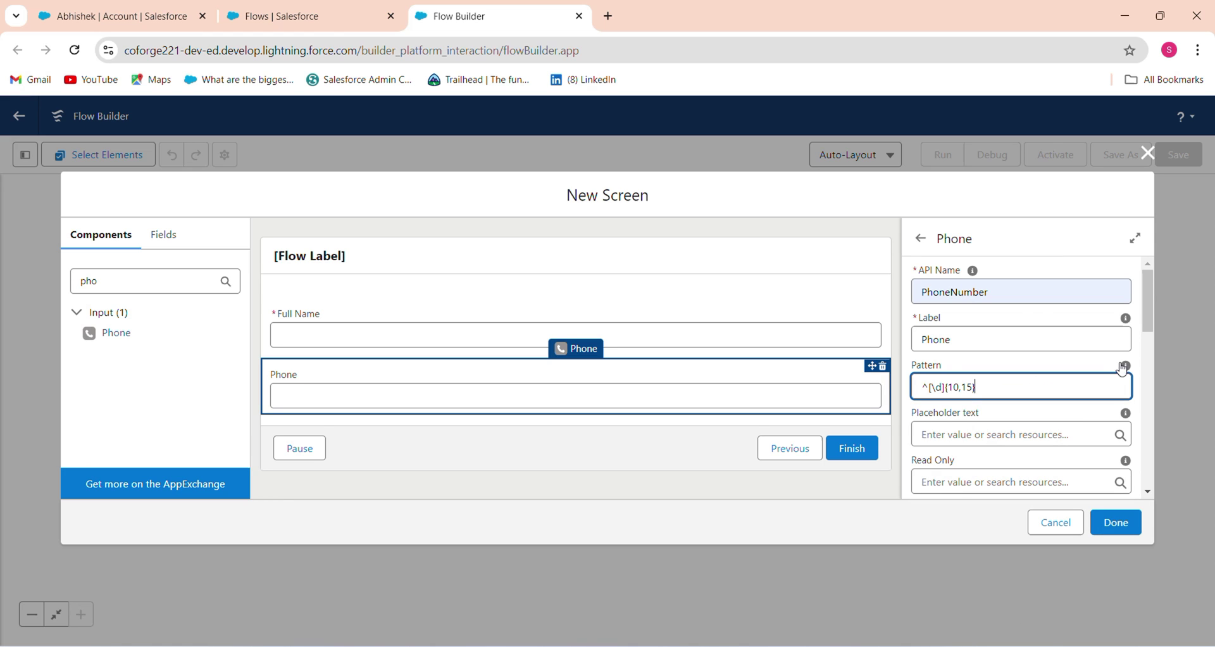
{"action": "left_click_drag", "start_coordinate": [1149, 327], "coordinate": [1142, 373]}
{"action": "left_click", "coordinate": [1023, 336]}
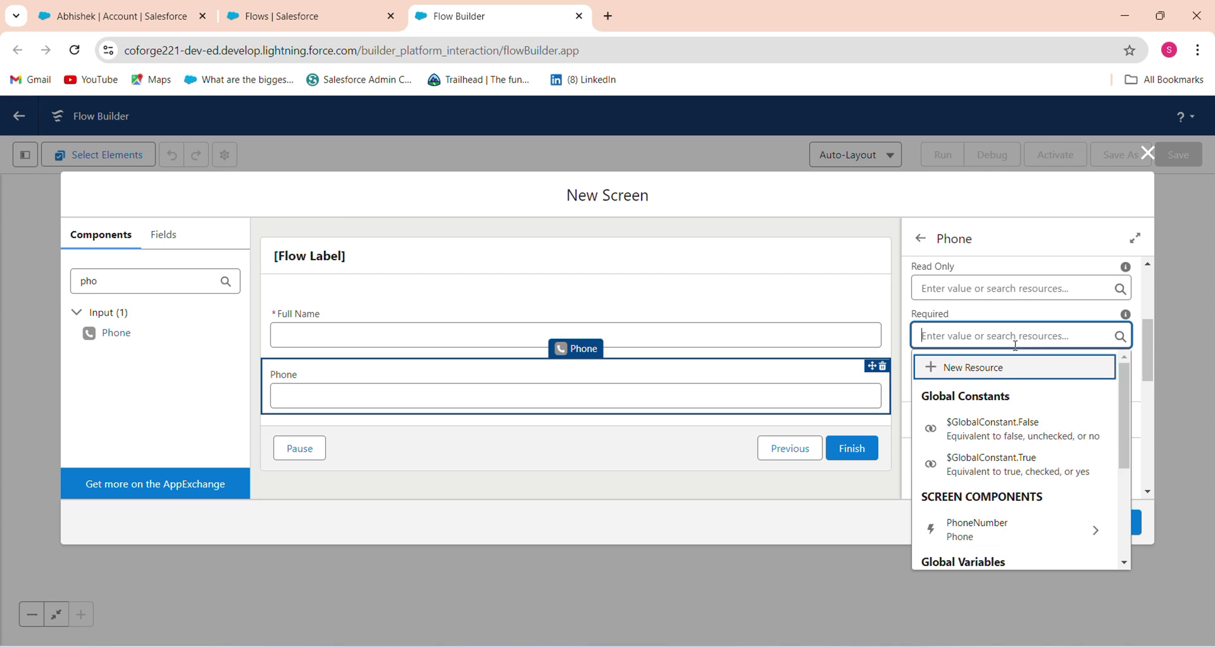
{"action": "left_click", "coordinate": [989, 468]}
Add an Email input below Phone with API name Email
{"action": "left_click_drag", "start_coordinate": [120, 279], "coordinate": [39, 290]}
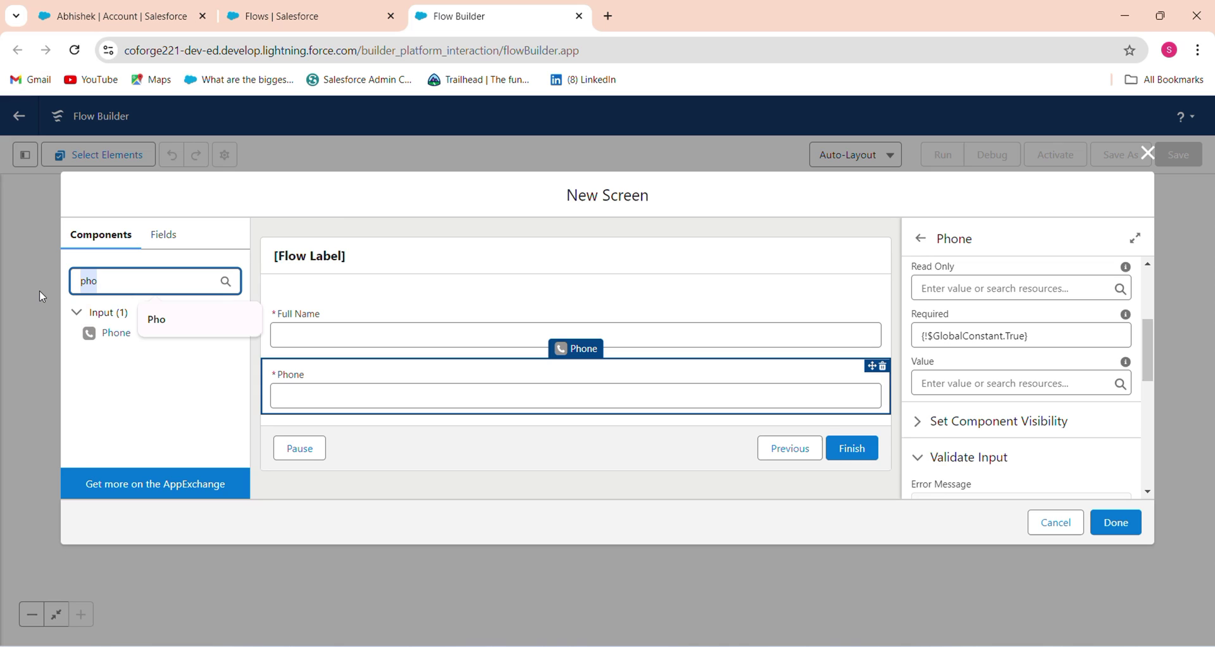
{"action": "type", "text": "Em"}
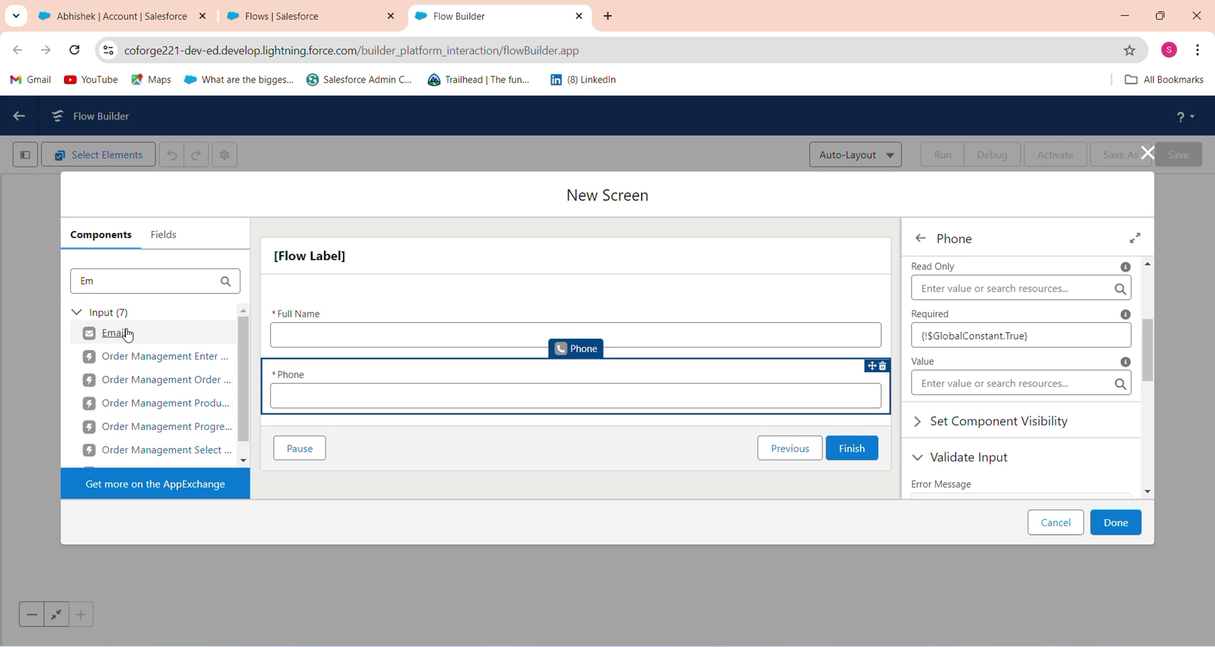
{"action": "left_click_drag", "start_coordinate": [120, 332], "coordinate": [345, 414]}
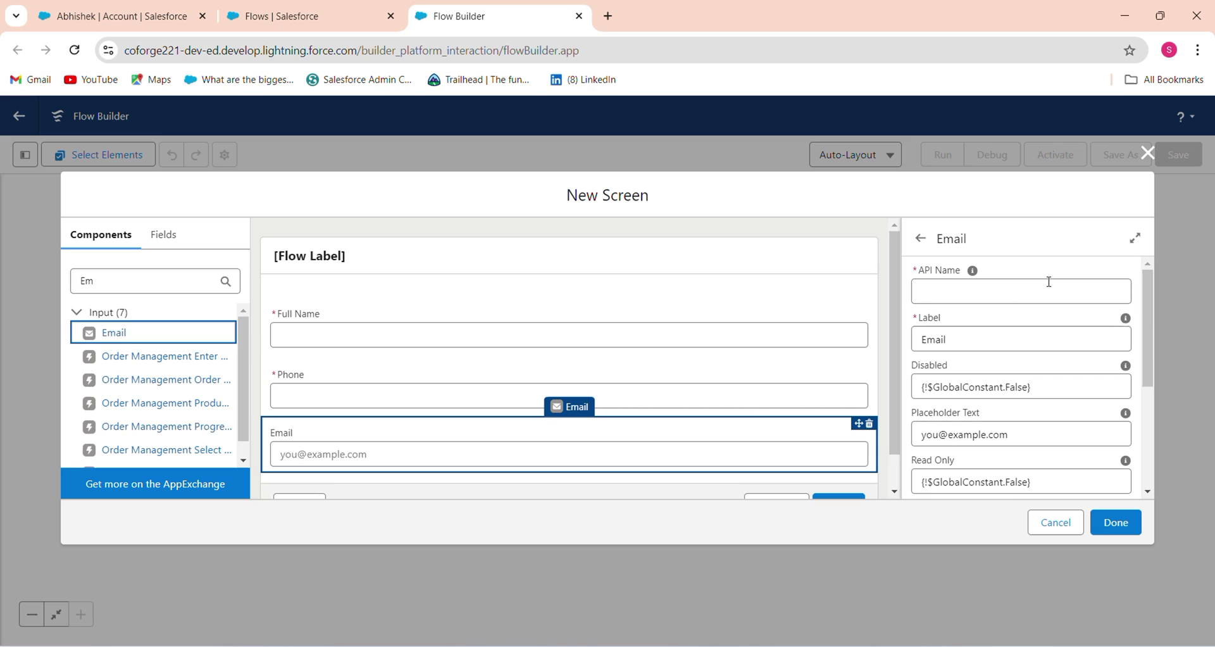
{"action": "left_click", "coordinate": [1024, 299]}
{"action": "type", "text": "Em"}
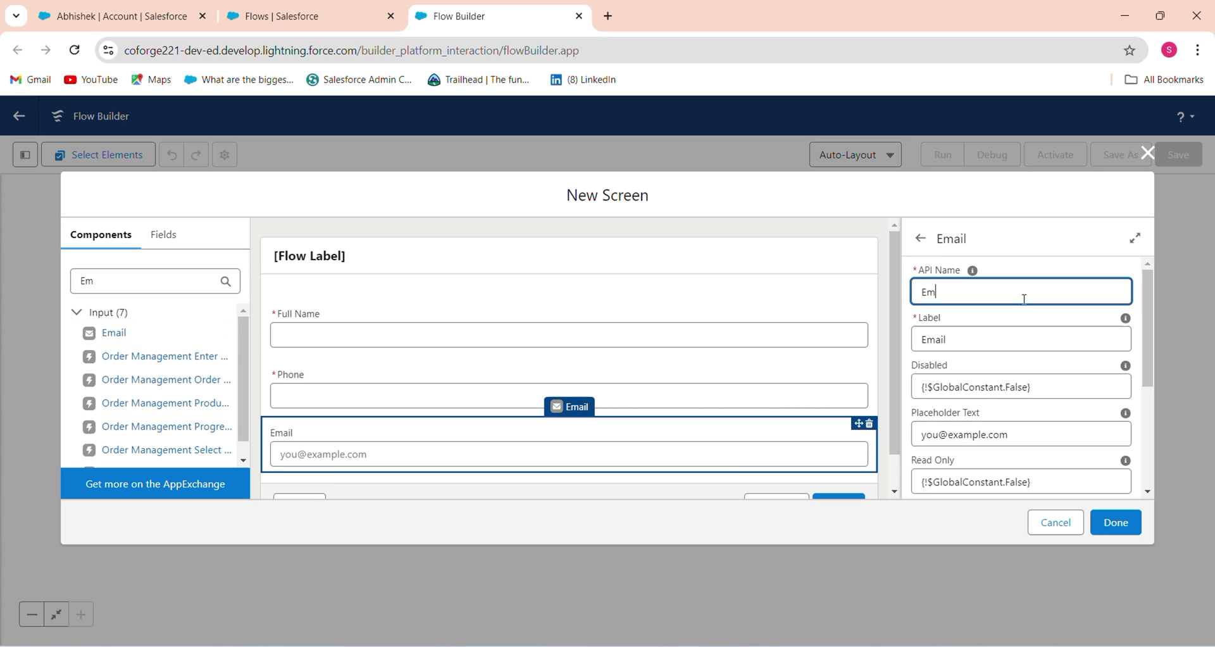
{"action": "type", "text": "ail"}
{"action": "key", "text": "Tab"}
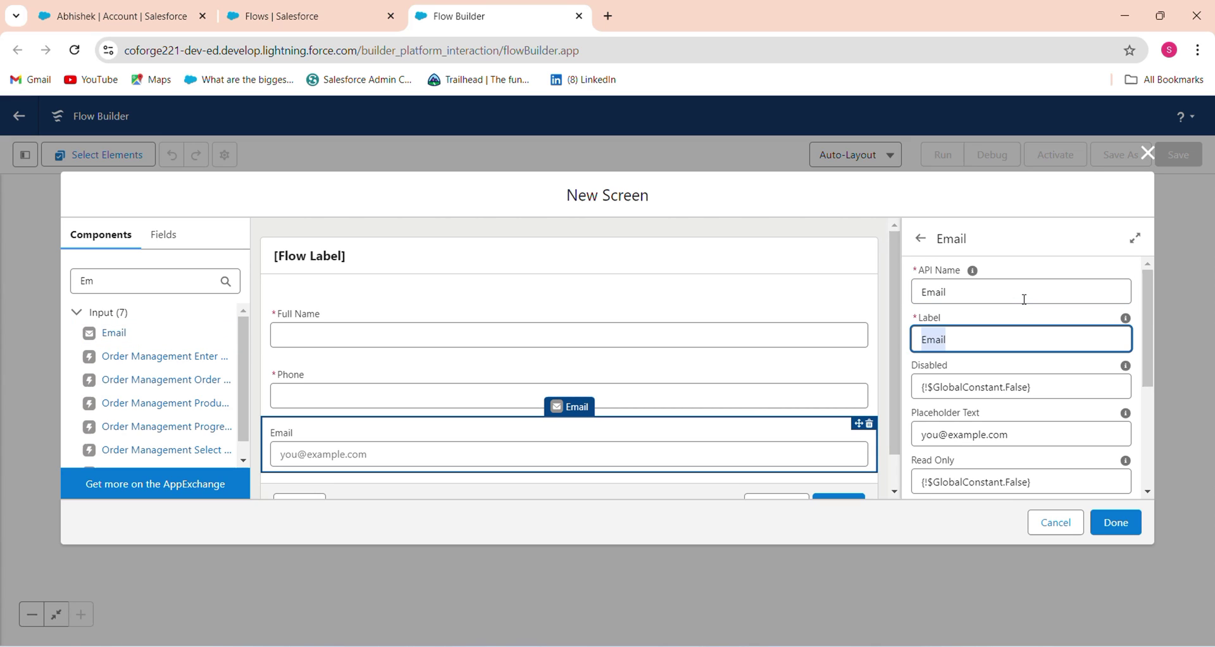
Make the Email input required by setting Required to {!$GlobalConstant.True}
{"action": "left_click_drag", "start_coordinate": [1148, 350], "coordinate": [1141, 438]}
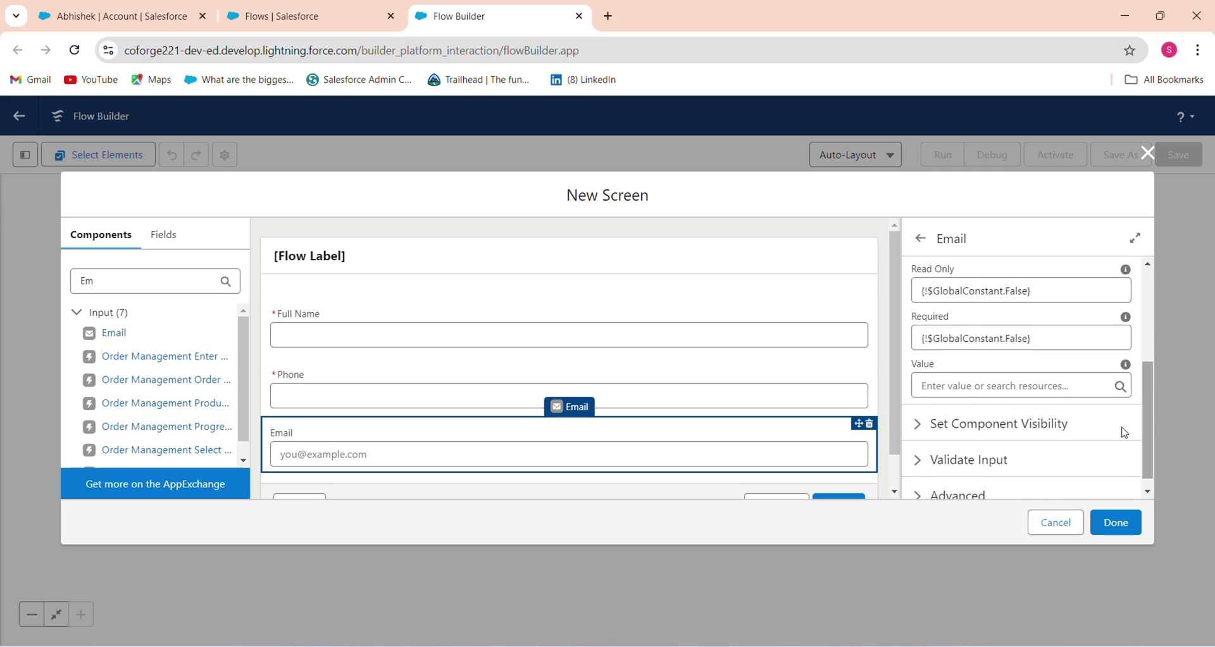
{"action": "triple_click", "coordinate": [1036, 340]}
{"action": "key", "text": "BackSpace"}
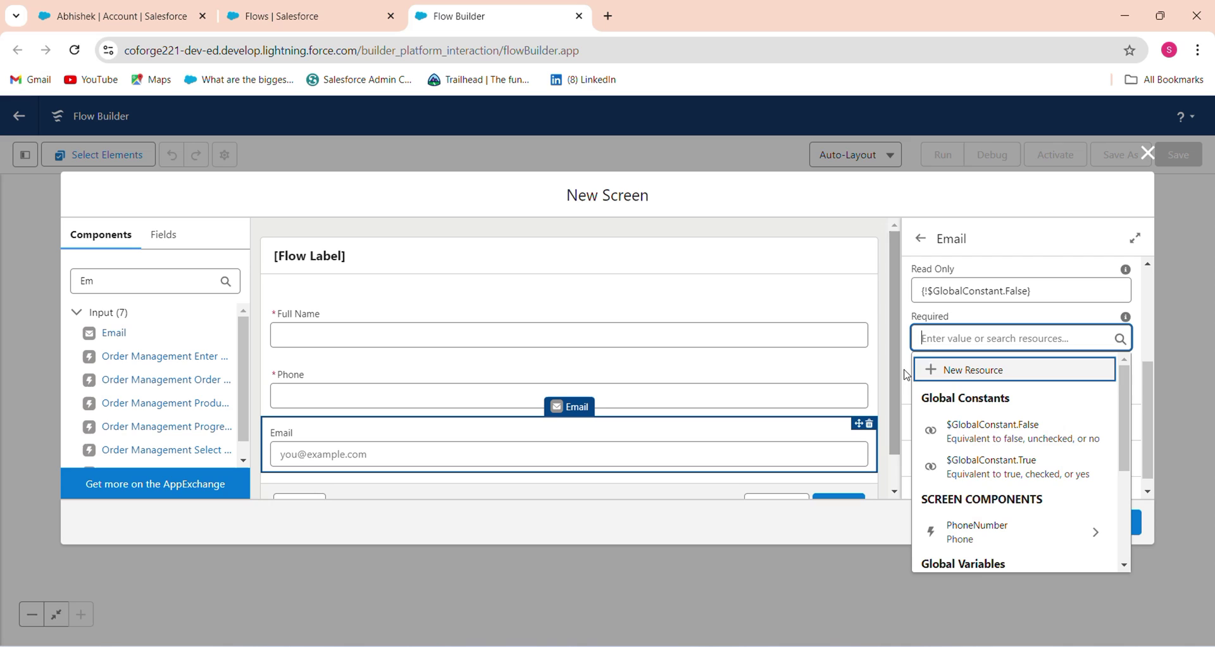
{"action": "left_click", "coordinate": [1017, 465]}
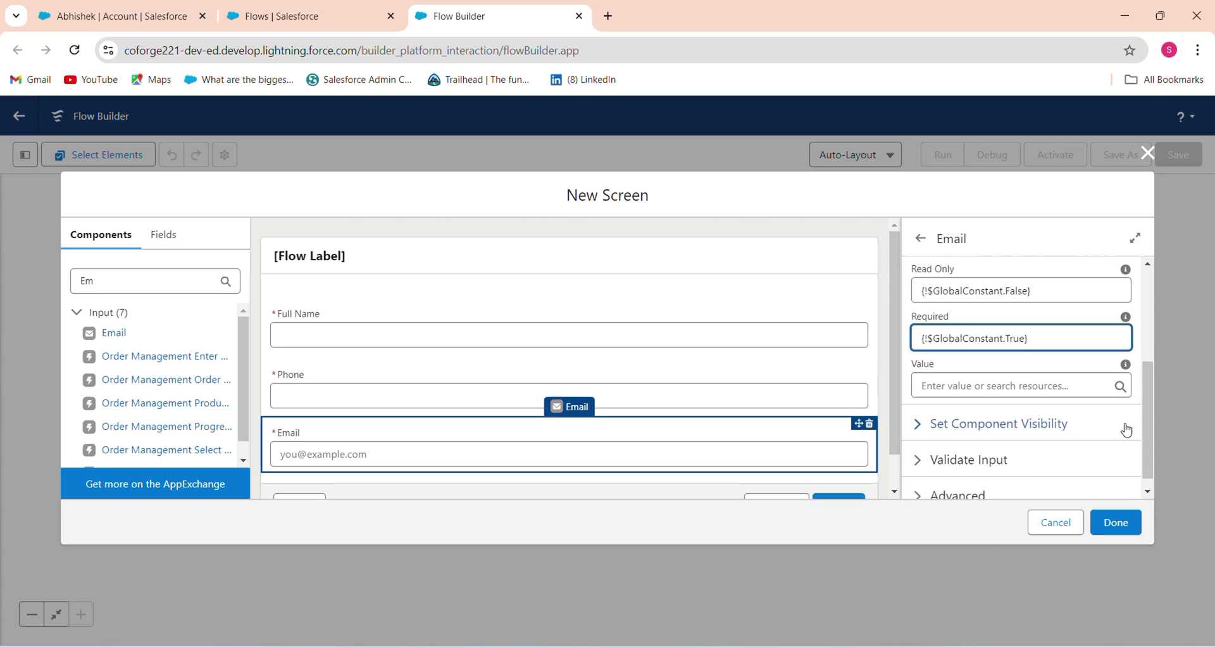
{"action": "scroll", "coordinate": [1139, 455], "scroll_direction": "down", "scroll_amount": 1}
{"action": "left_click", "coordinate": [1009, 443]}
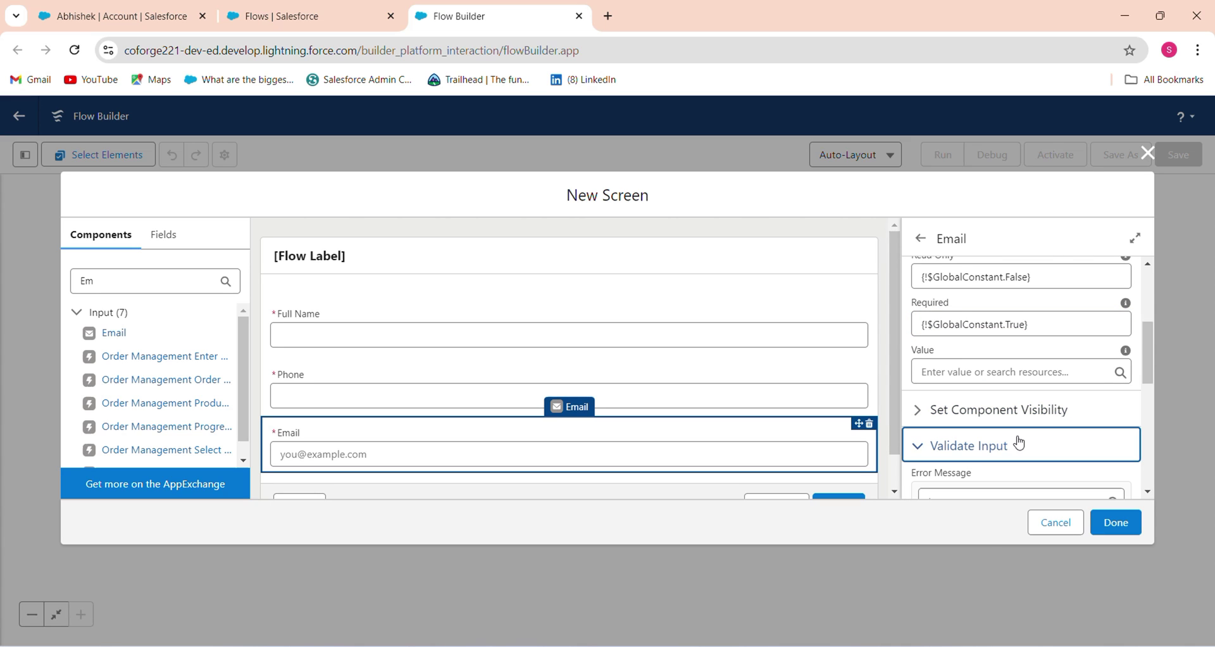
{"action": "scroll", "coordinate": [1142, 378], "scroll_direction": "down", "scroll_amount": 4}
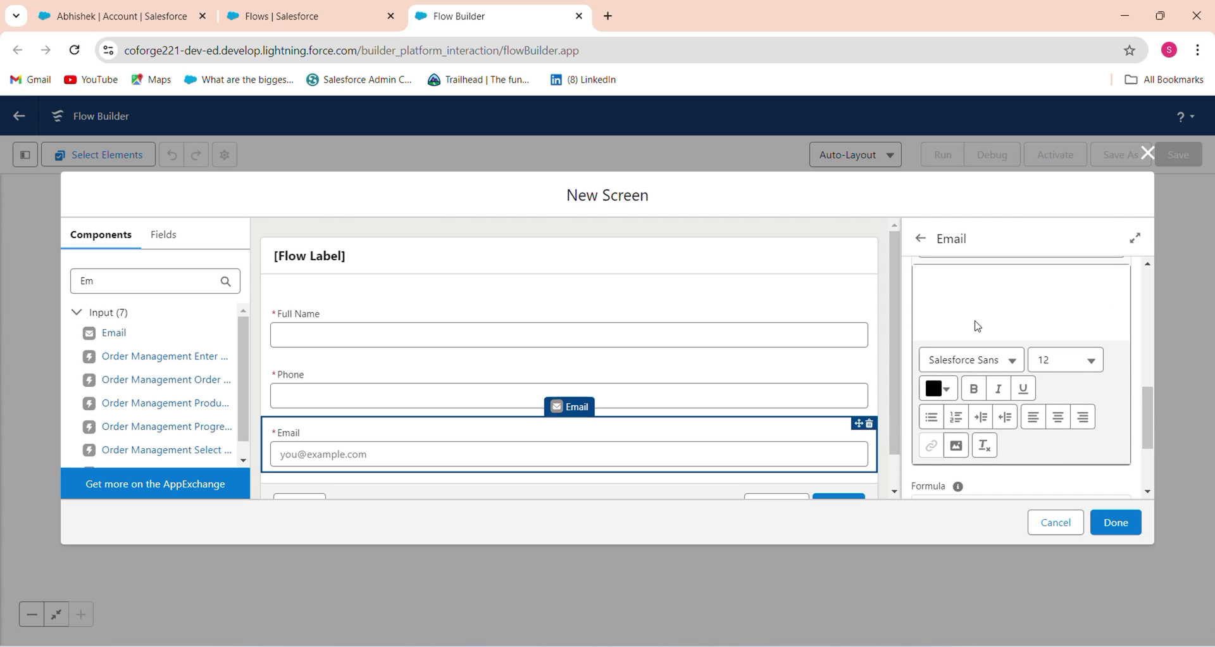
{"action": "left_click", "coordinate": [1013, 286]}
{"action": "type", "text": "E"}
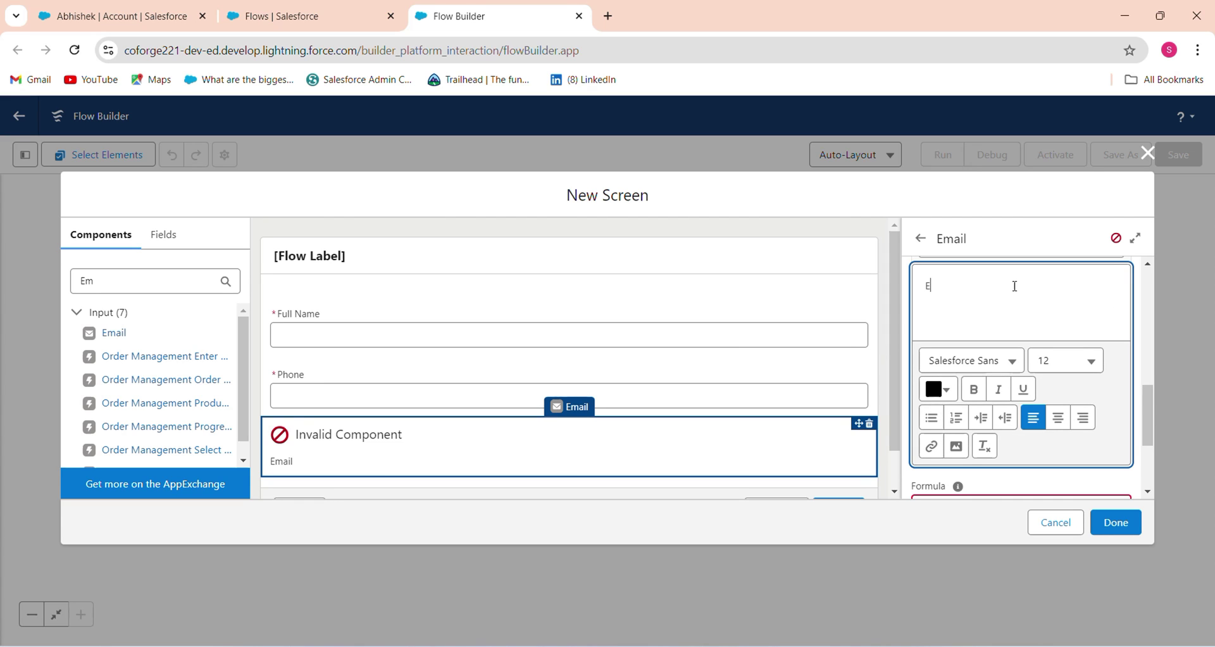
{"action": "type", "text": "mail should be abc@xyz.com"}
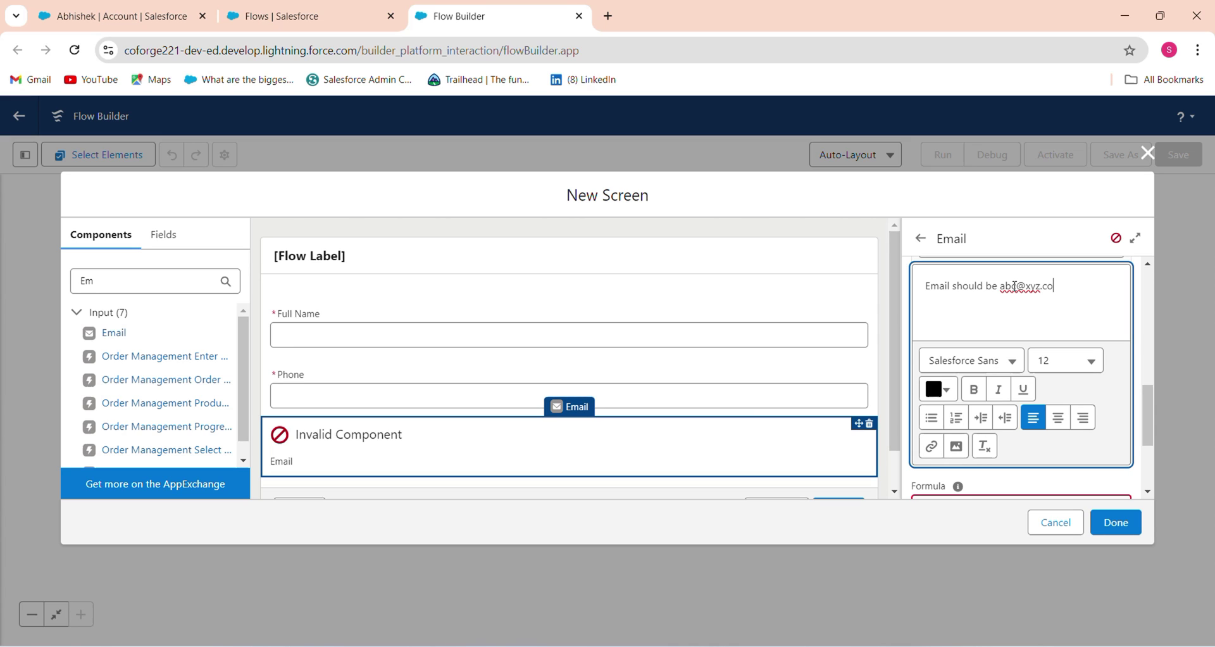
{"action": "left_click", "coordinate": [1014, 286]}
{"action": "key", "text": "BackSpace"}
{"action": "left_click", "coordinate": [1077, 291]}
{"action": "key", "text": "Return"}
{"action": "type", "text": "format"}
Copy the email REGEX formula from line 3 of the Notepad++ notes
{"action": "scroll", "coordinate": [1145, 409], "scroll_direction": "down", "scroll_amount": 3}
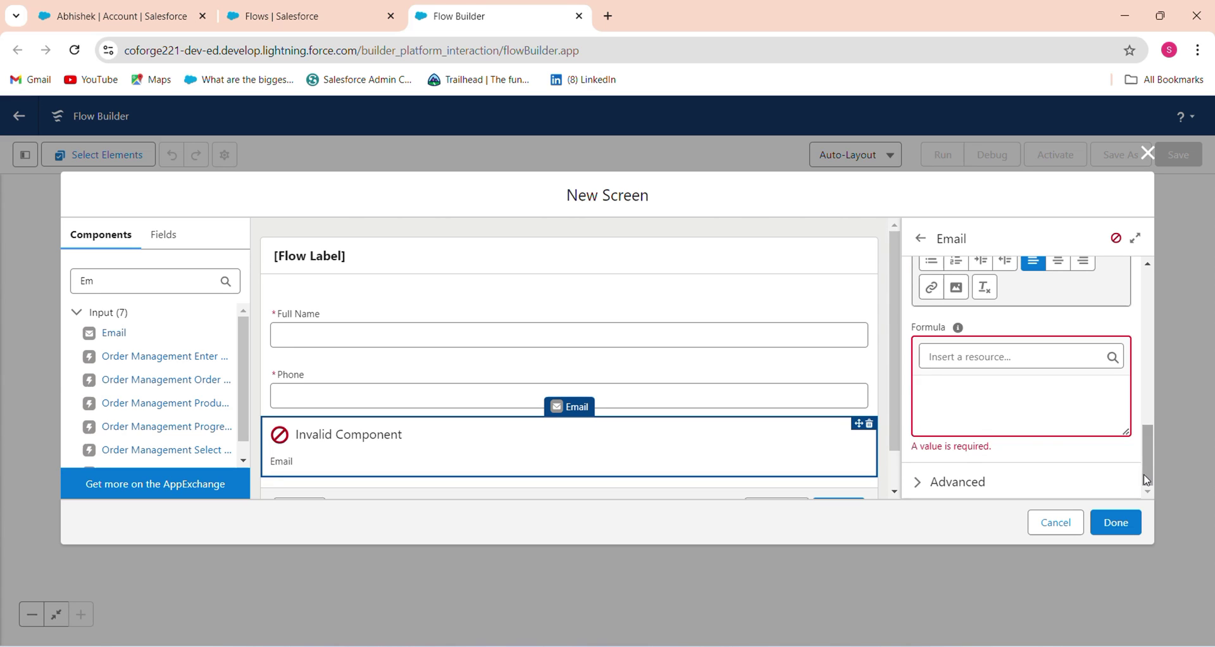
{"action": "left_click", "coordinate": [979, 424]}
{"action": "mouse_move", "coordinate": [787, 645]}
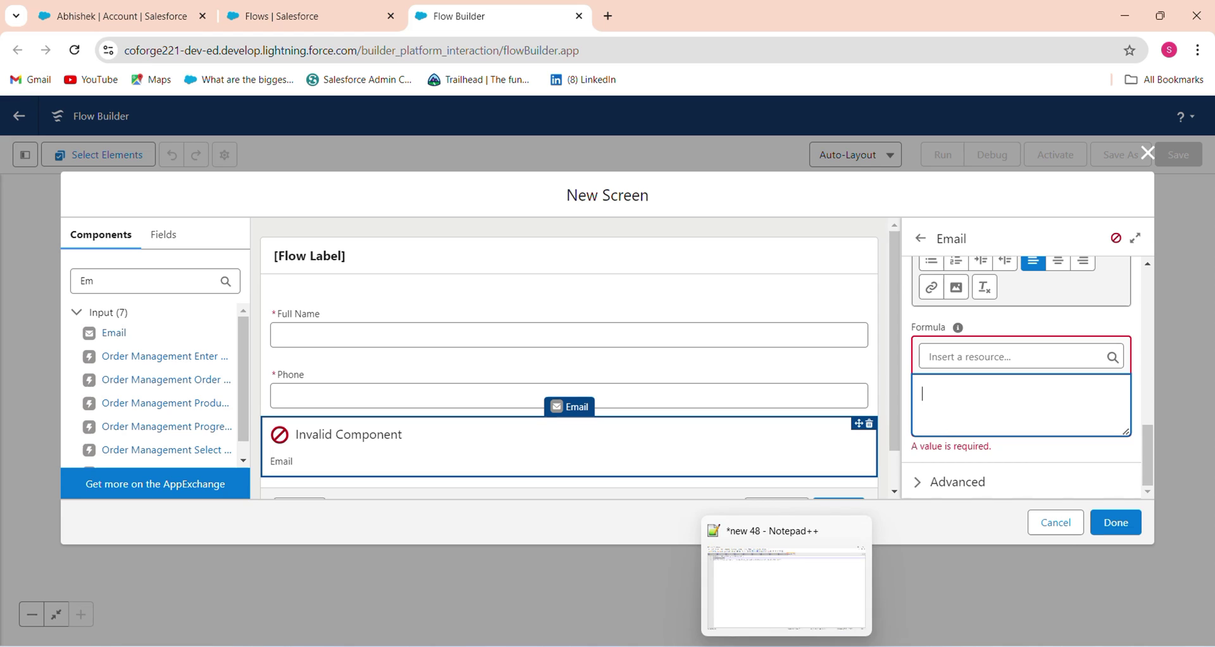
{"action": "left_click", "coordinate": [786, 588]}
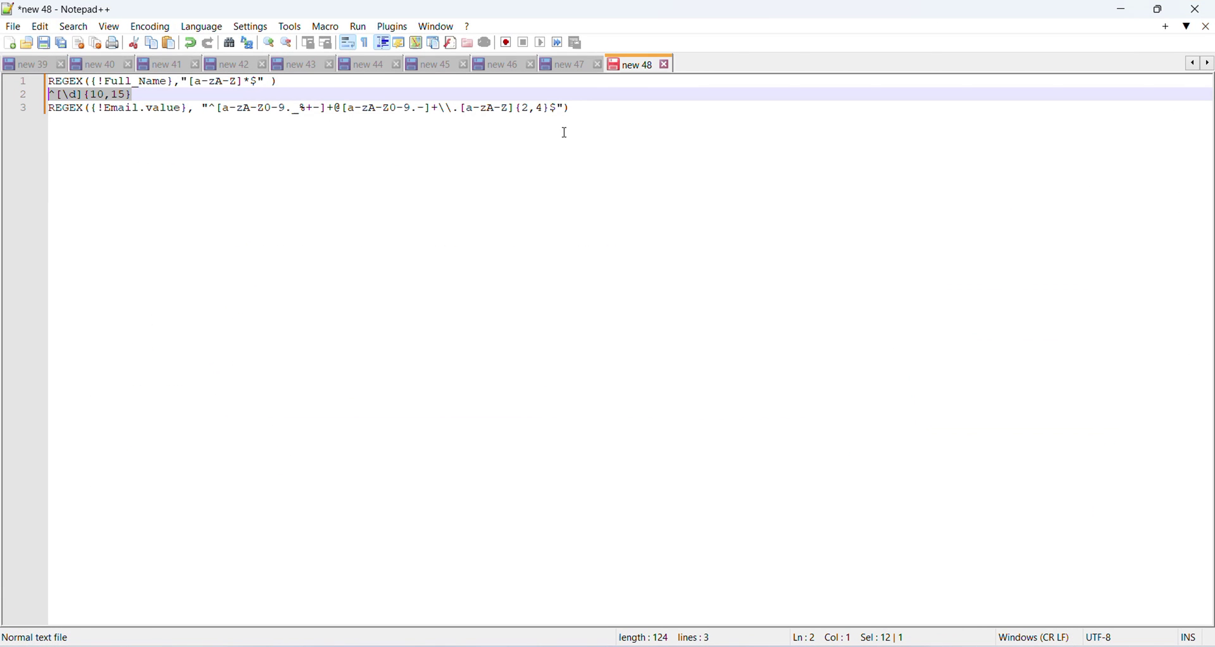
{"action": "left_click_drag", "start_coordinate": [580, 110], "coordinate": [6, 111]}
{"action": "key", "text": "ctrl+c"}
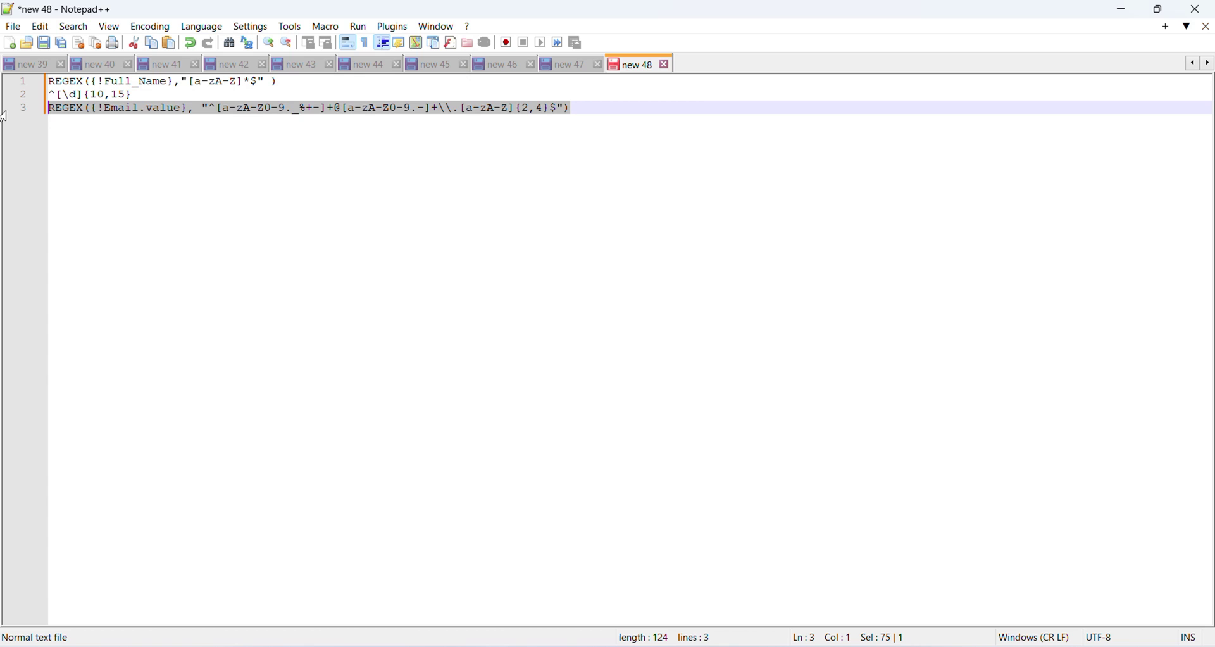
Paste the email REGEX into the Email validation formula and finish the screen
{"action": "left_click", "coordinate": [1123, 10]}
{"action": "left_click", "coordinate": [987, 421]}
{"action": "key", "text": "ctrl+v"}
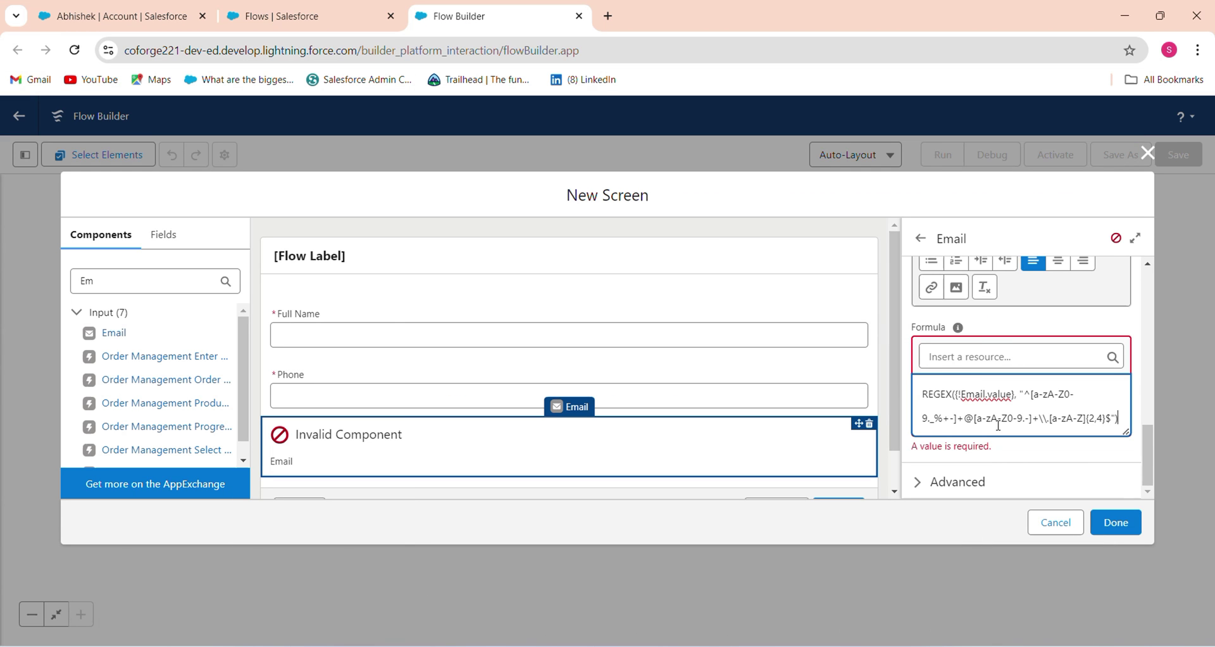
{"action": "left_click", "coordinate": [1116, 522]}
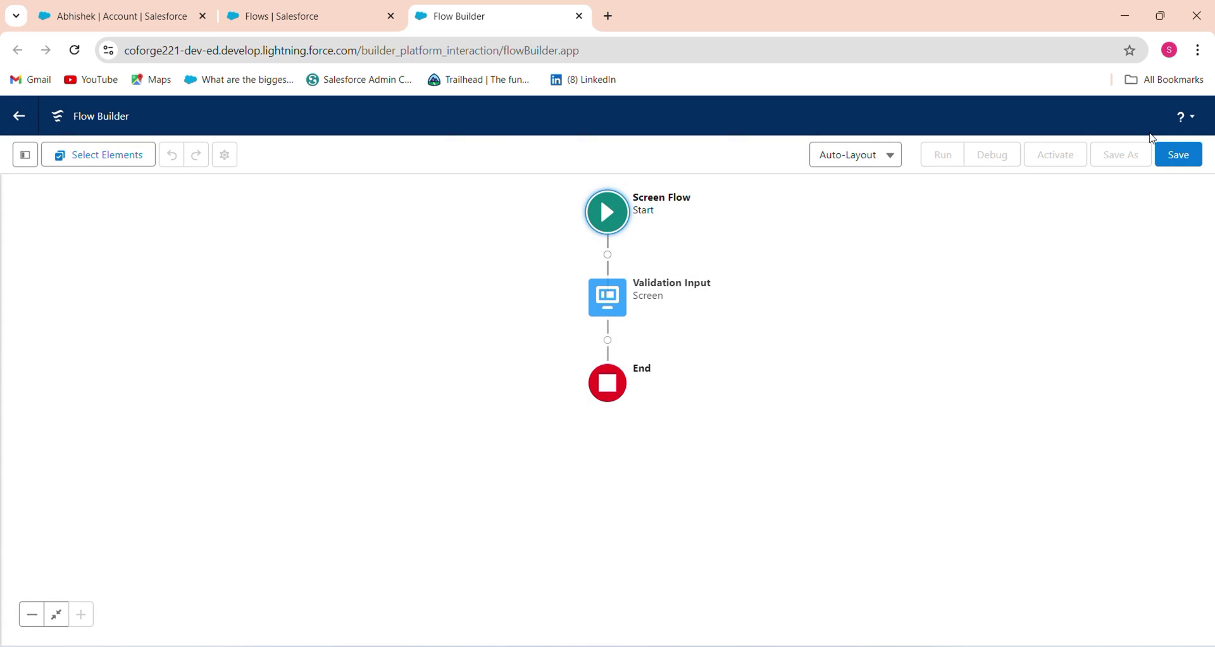
Save the flow with the label 'Validation Input By Screen Flow'
{"action": "left_click", "coordinate": [1174, 156]}
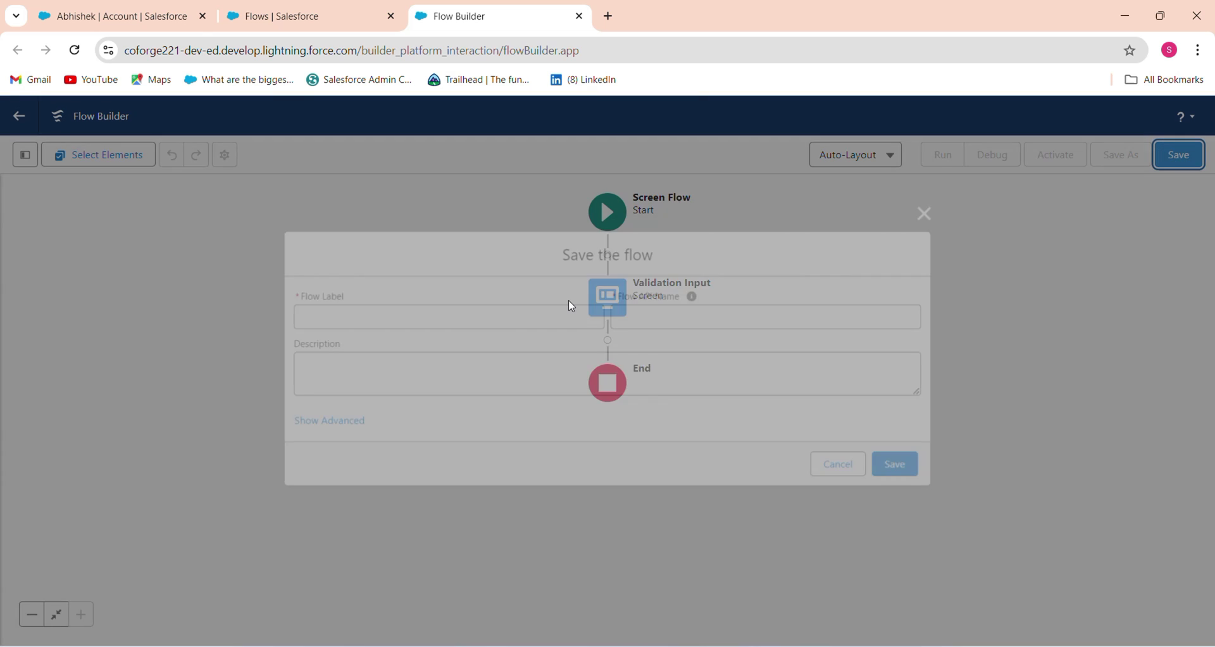
{"action": "type", "text": "Va"}
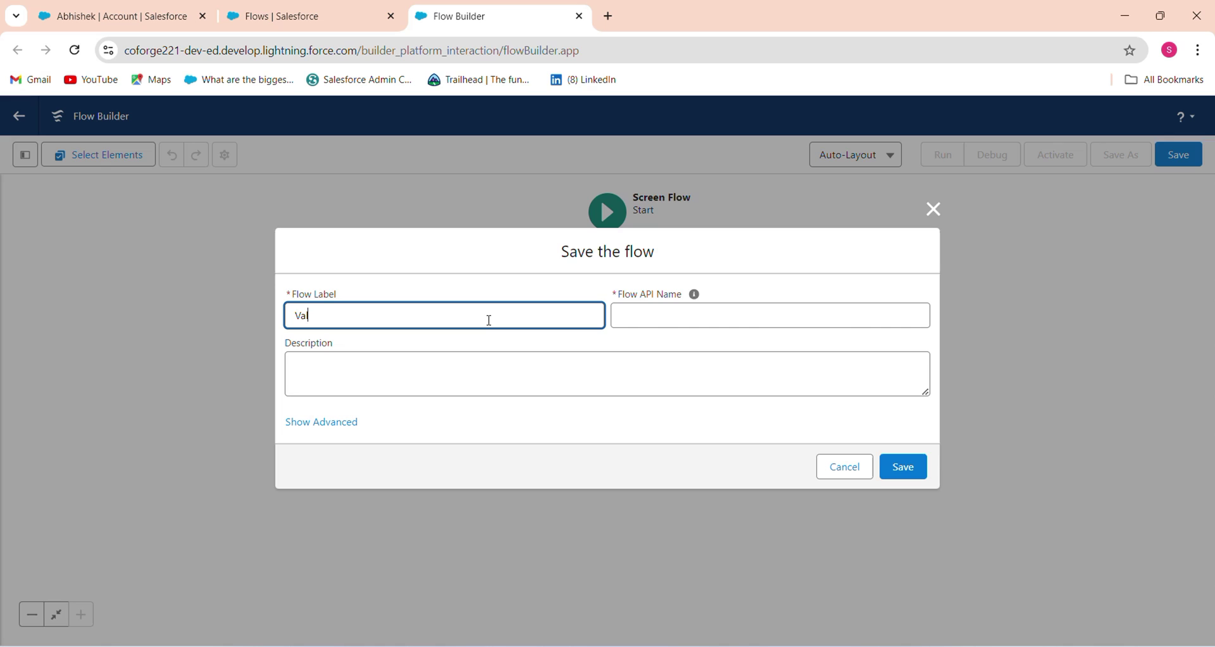
{"action": "type", "text": "lidation Input By Screen Flow"}
{"action": "key", "text": "Tab"}
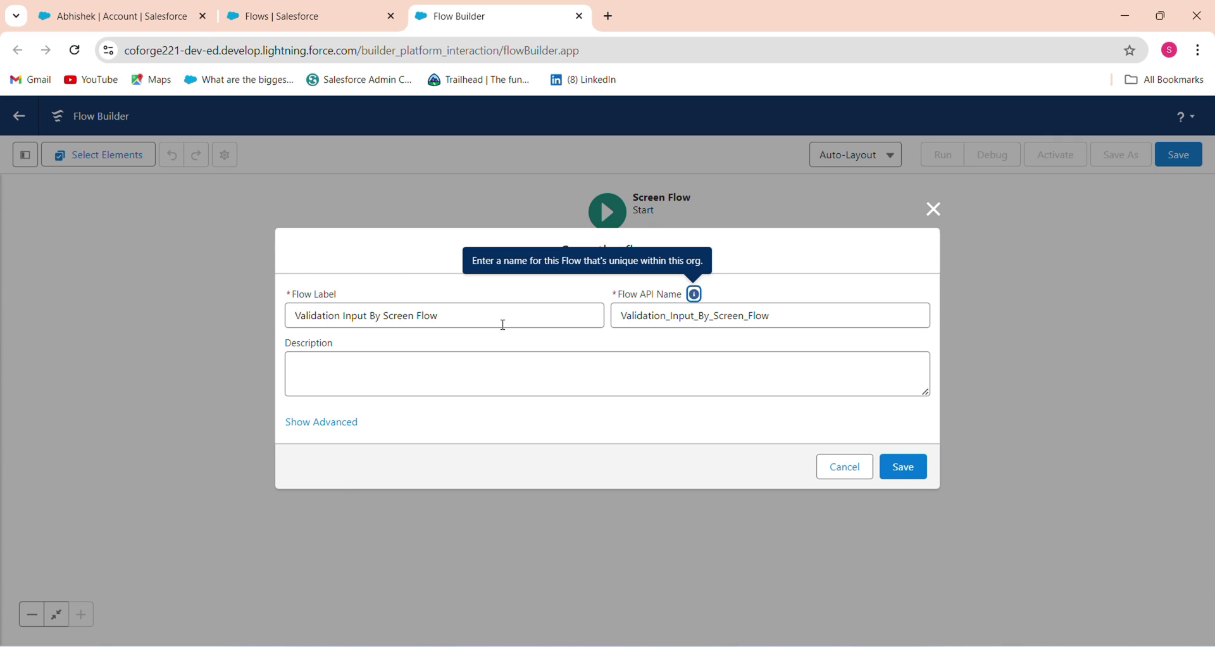
{"action": "left_click", "coordinate": [903, 466]}
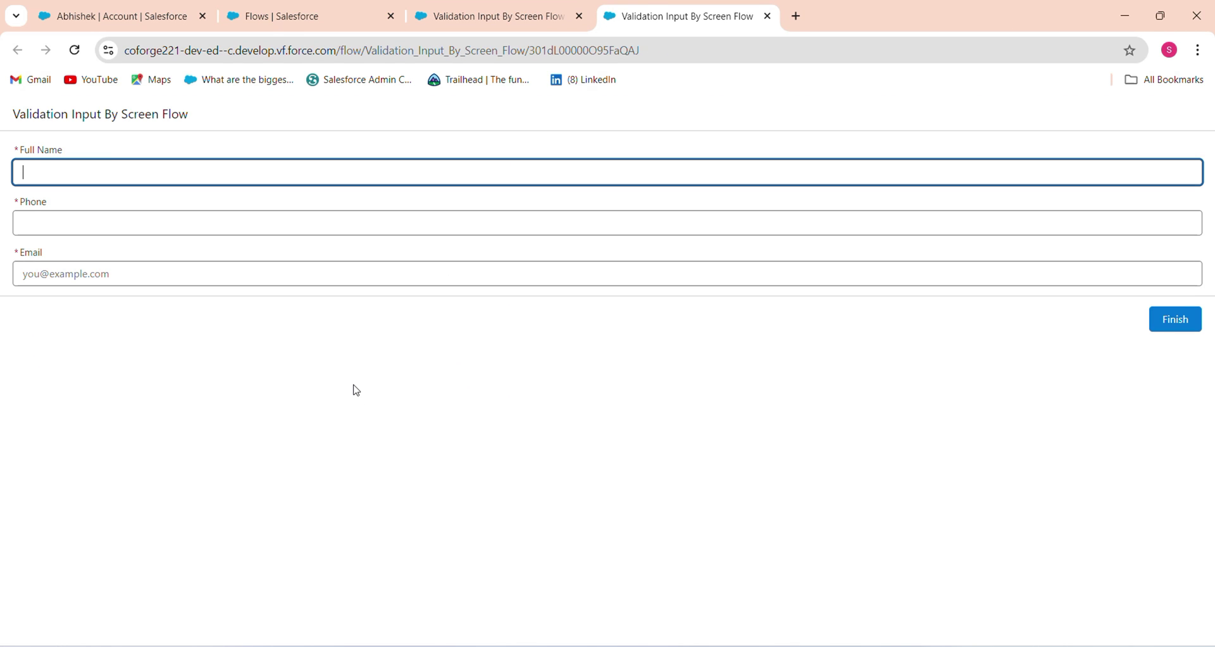
Test the form with a name ending in a digit, phone 98989 and email a2@, then submit
{"action": "type", "text": "Ab"}
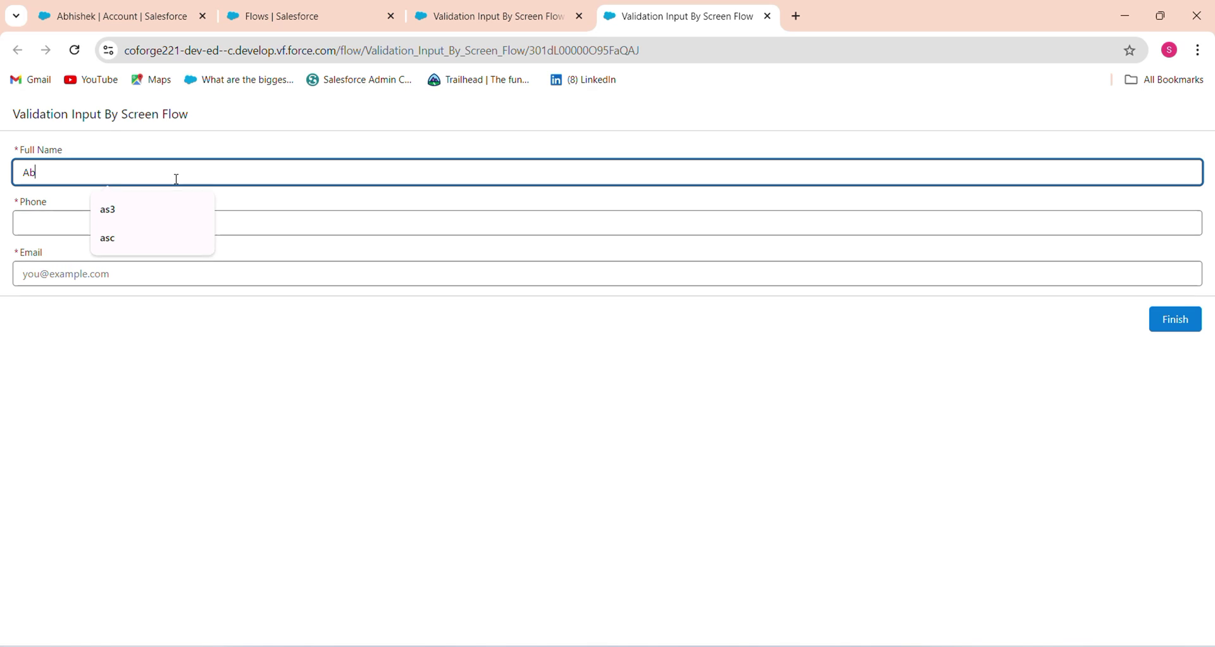
{"action": "type", "text": "hishek2"}
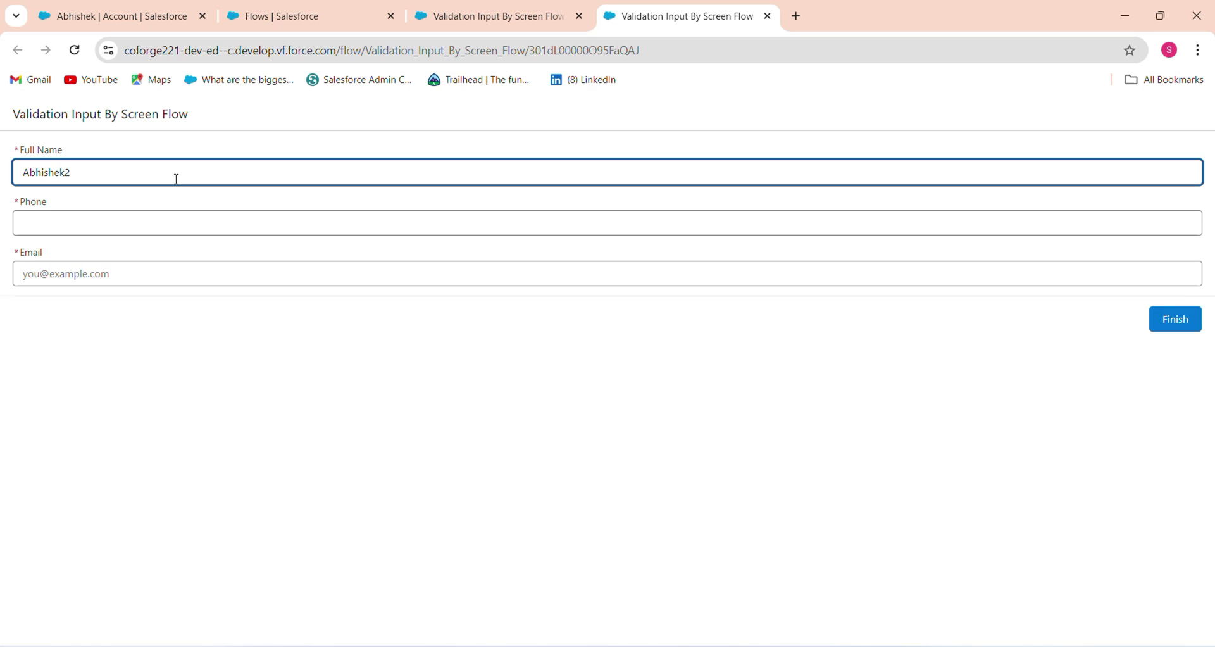
{"action": "left_click", "coordinate": [87, 226]}
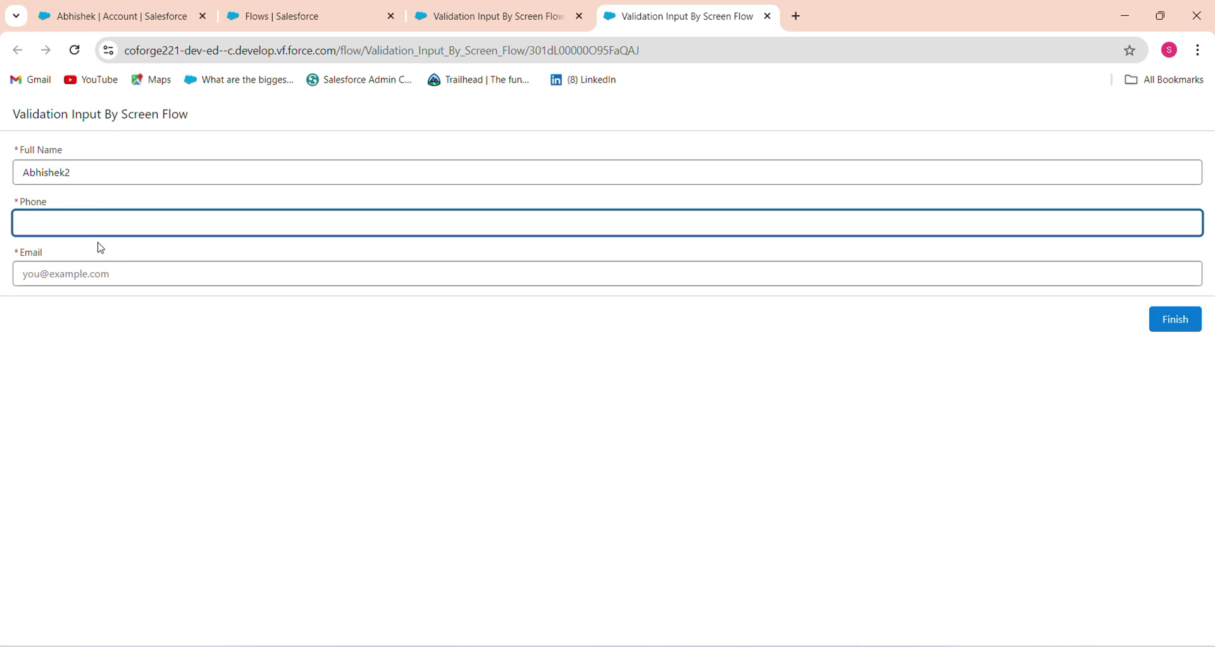
{"action": "type", "text": "98989"}
{"action": "left_click", "coordinate": [110, 270]}
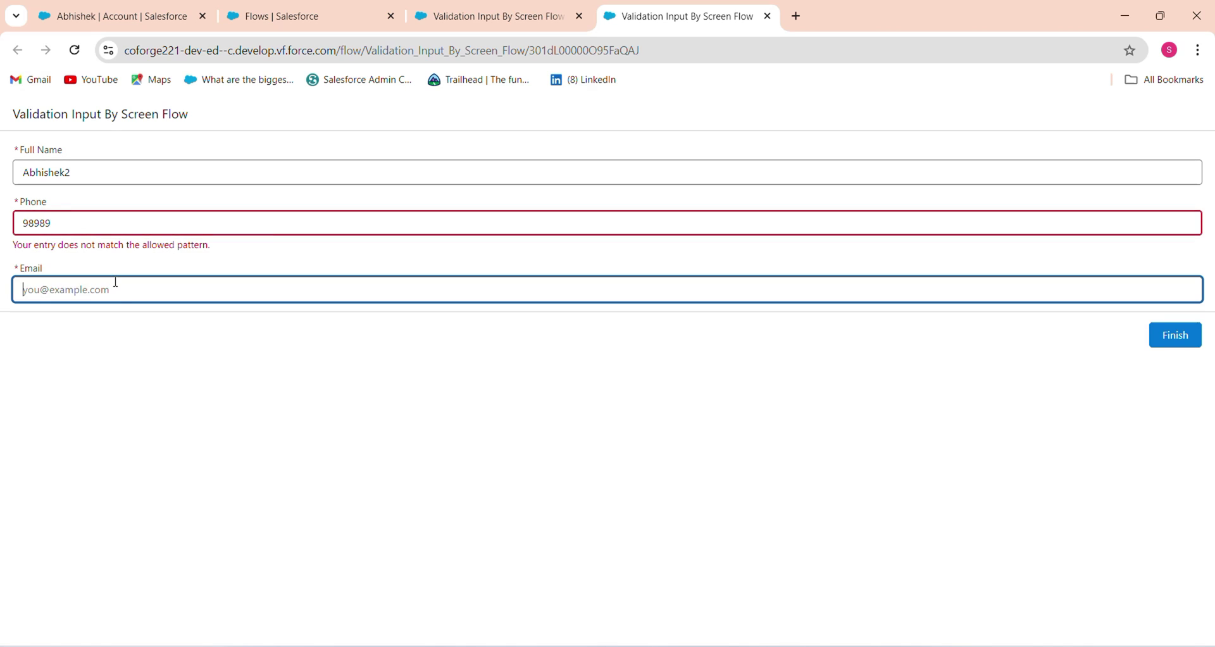
{"action": "type", "text": "a2@"}
{"action": "left_click", "coordinate": [155, 418]}
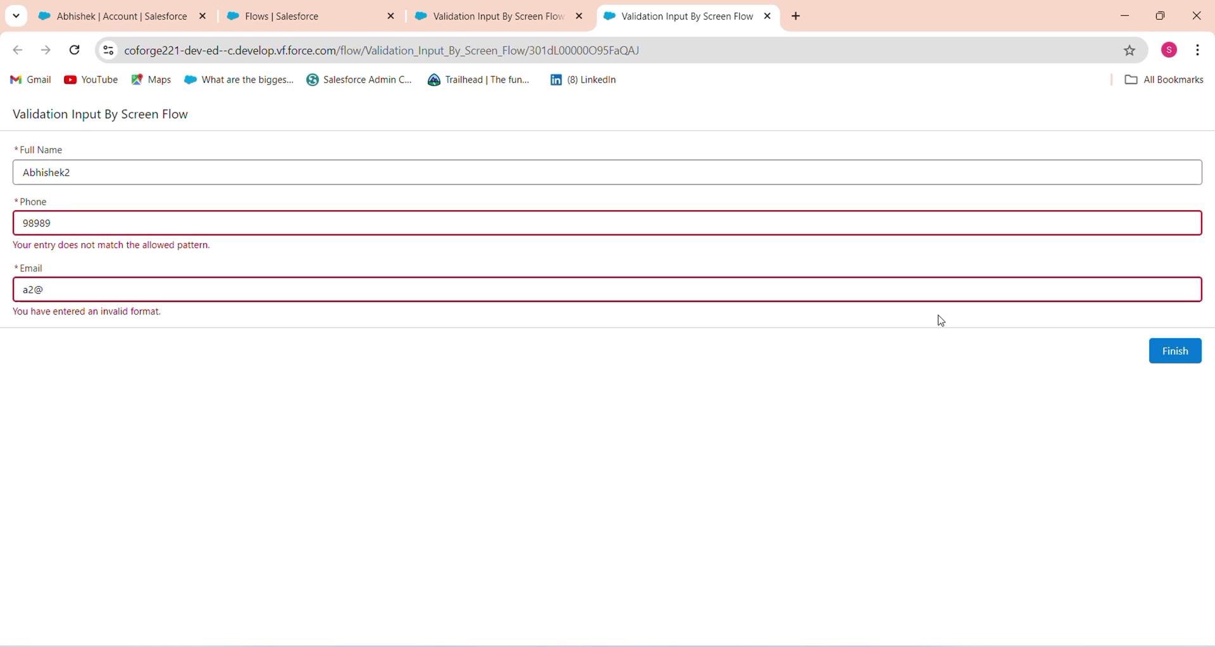
{"action": "left_click", "coordinate": [1174, 353]}
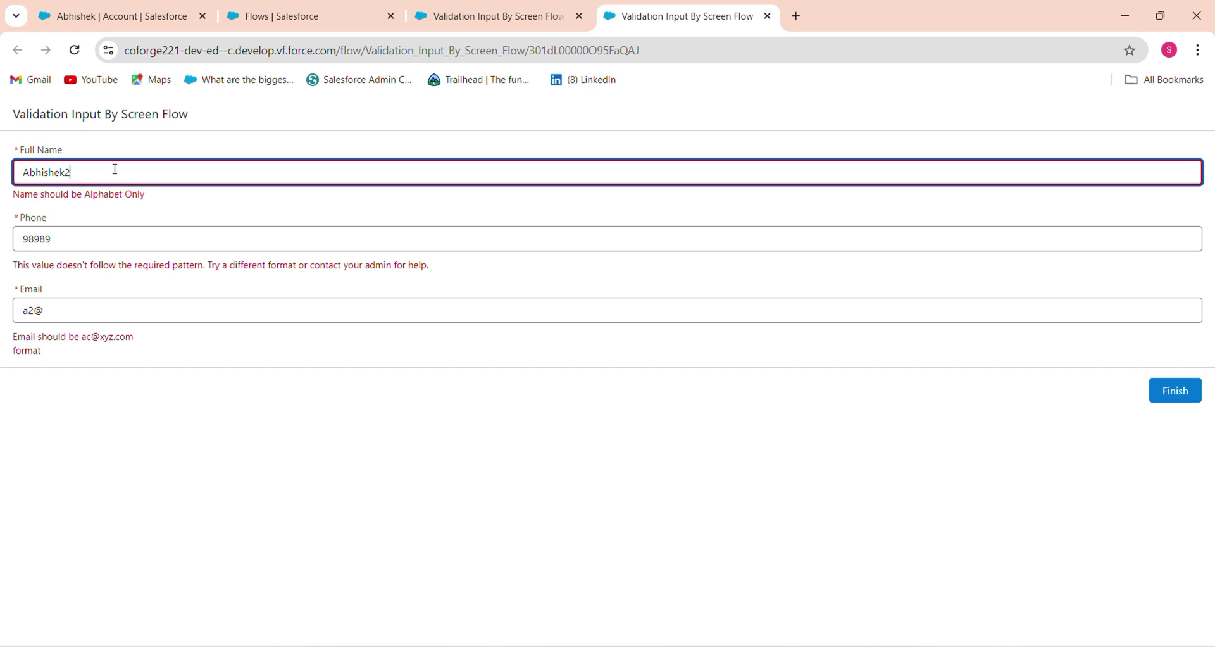
Remove the trailing digit from Full Name, extend Phone to 10 digits, and enter a valid email
{"action": "key", "text": "BackSpace"}
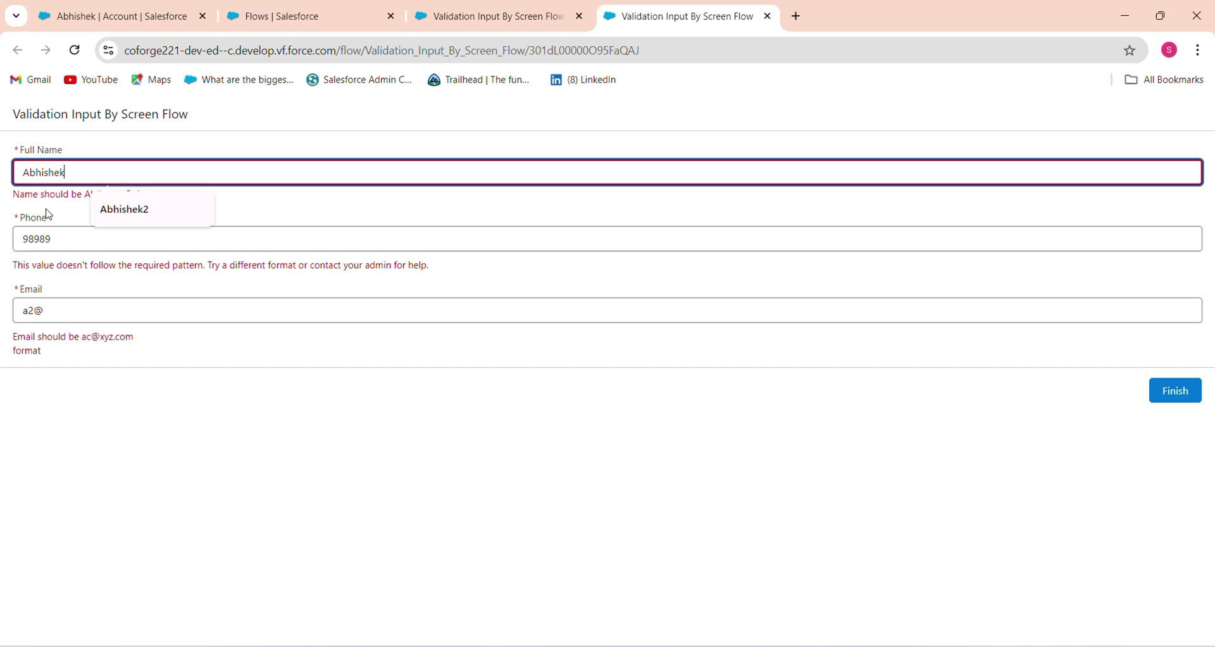
{"action": "left_click", "coordinate": [61, 237]}
{"action": "key", "text": "BackSpace"}
{"action": "key", "text": "BackSpace"}
{"action": "key", "text": "BackSpace"}
{"action": "key", "text": "BackSpace"}
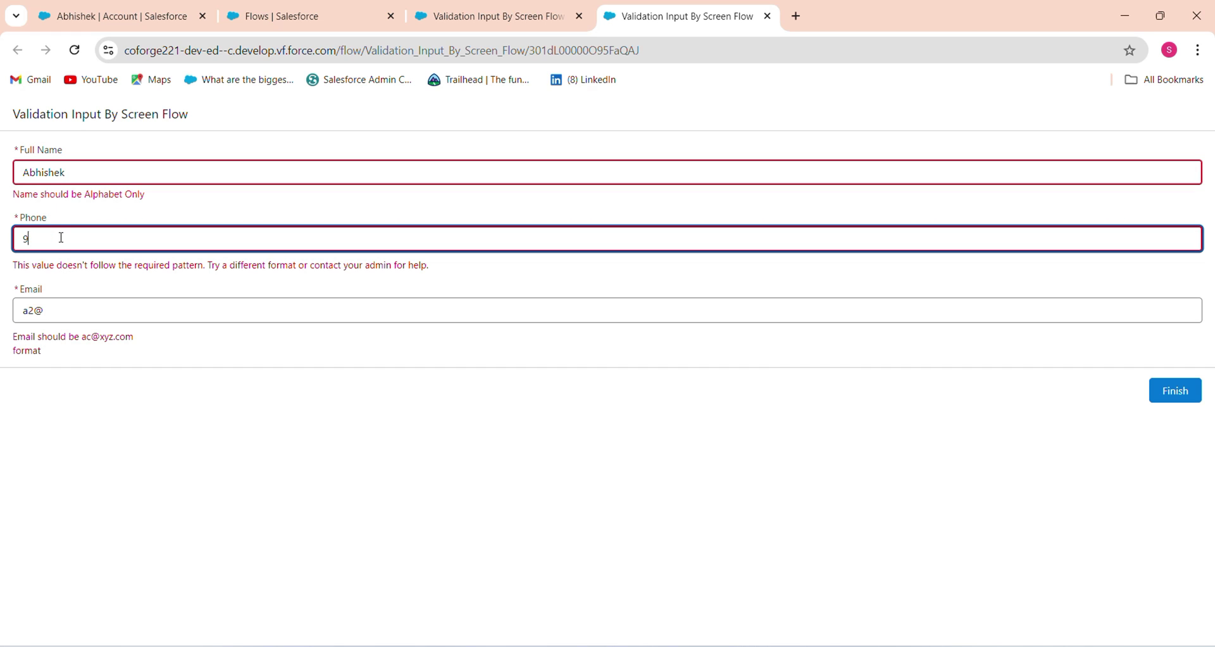
{"action": "type", "text": "89898"}
{"action": "left_click", "coordinate": [57, 312]}
{"action": "key", "text": "BackSpace"}
{"action": "key", "text": "BackSpace"}
{"action": "key", "text": "BackSpace"}
{"action": "type", "text": "ab"}
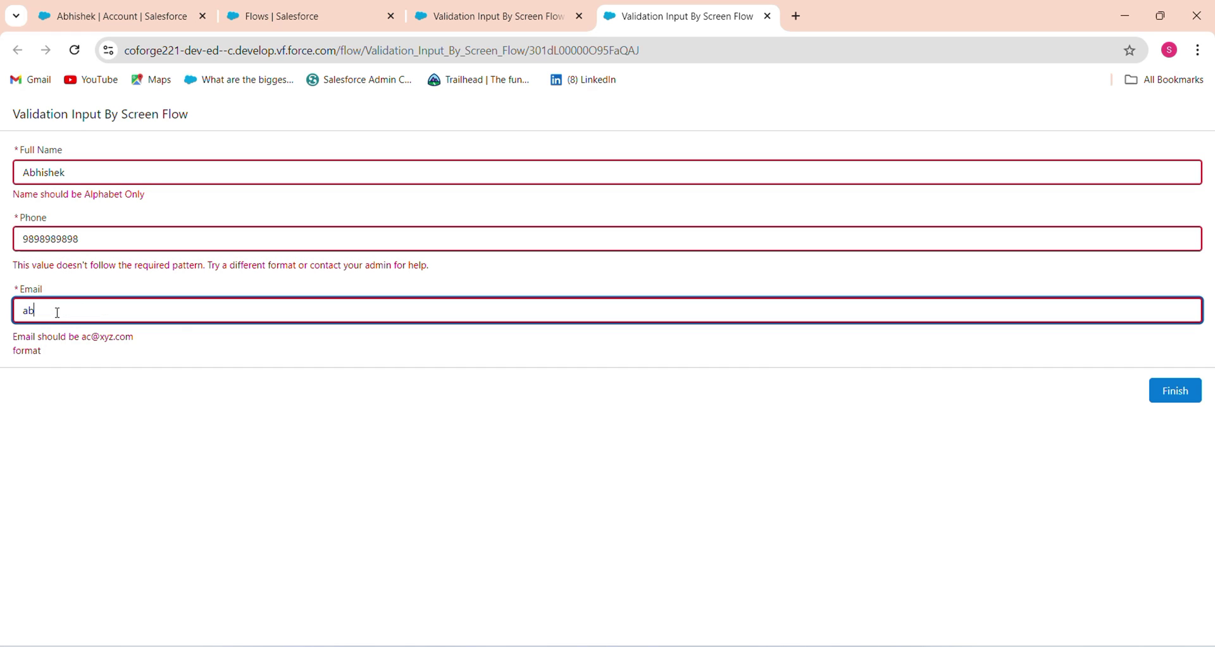
{"action": "type", "text": "@gmail.com"}
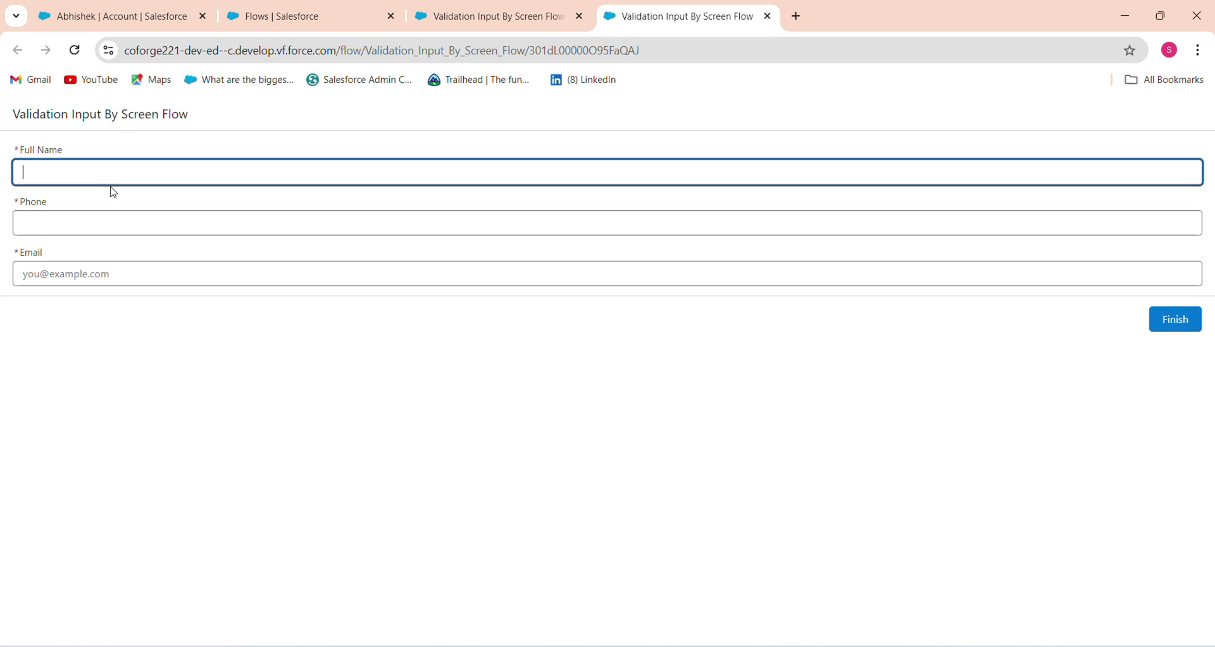
Select then deselect the title text so 'Complete this field.' shows under the empty Full Name
{"action": "left_click_drag", "start_coordinate": [192, 125], "coordinate": [20, 125]}
{"action": "left_click", "coordinate": [524, 136]}
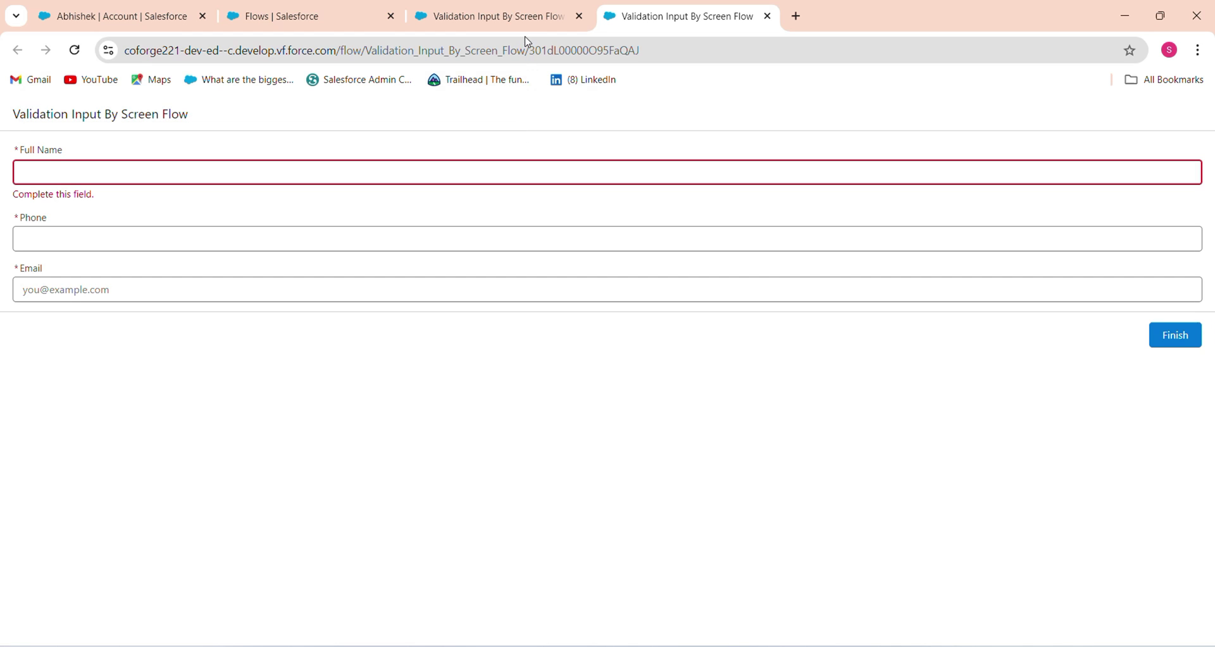